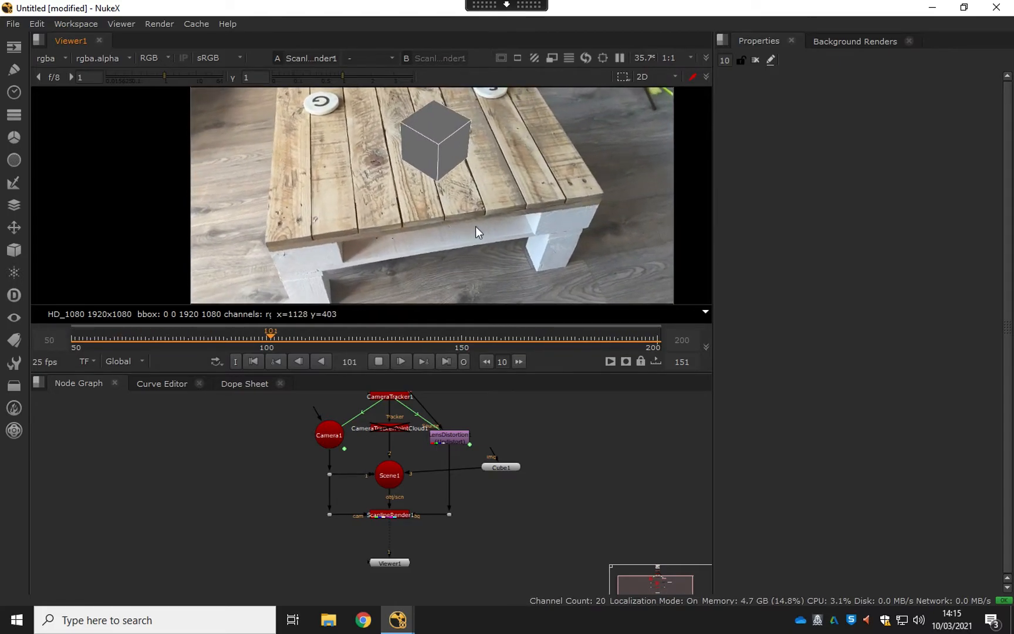
Play back the tracked table shot to examine how the cube follows the camera movement.
{"action": "left_click", "coordinate": [379, 362]}
{"action": "mouse_move", "coordinate": [514, 436]}
{"action": "left_mouse_down"}
{"action": "mouse_move", "coordinate": [470, 439]}
{"action": "mouse_move", "coordinate": [515, 445]}
{"action": "left_mouse_up"}
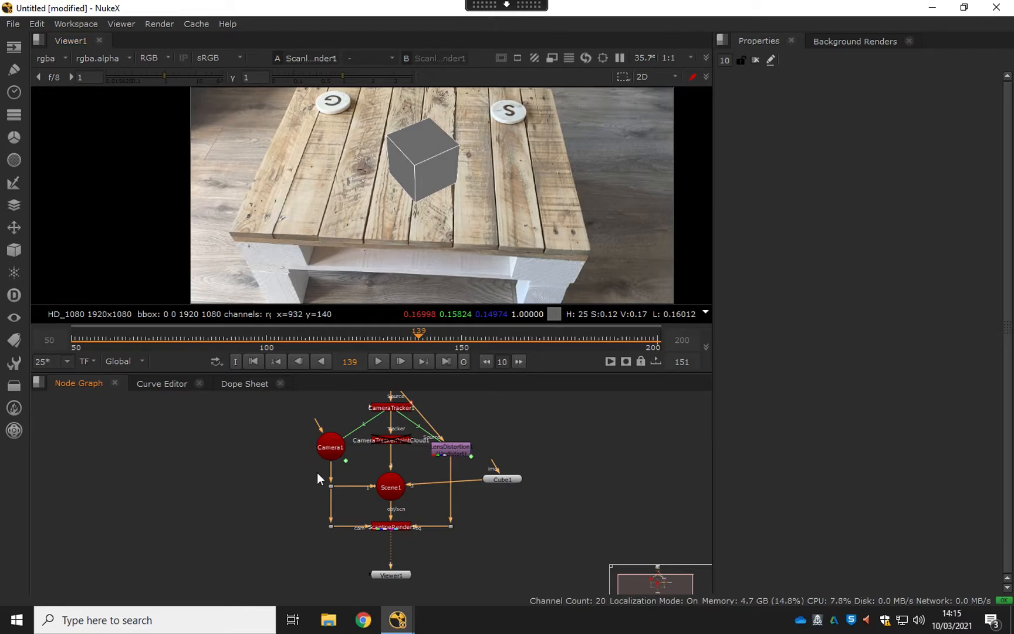
{"action": "mouse_move", "coordinate": [318, 479]}
{"action": "left_mouse_down"}
{"action": "mouse_move", "coordinate": [304, 474]}
{"action": "mouse_move", "coordinate": [315, 475]}
{"action": "left_mouse_up"}
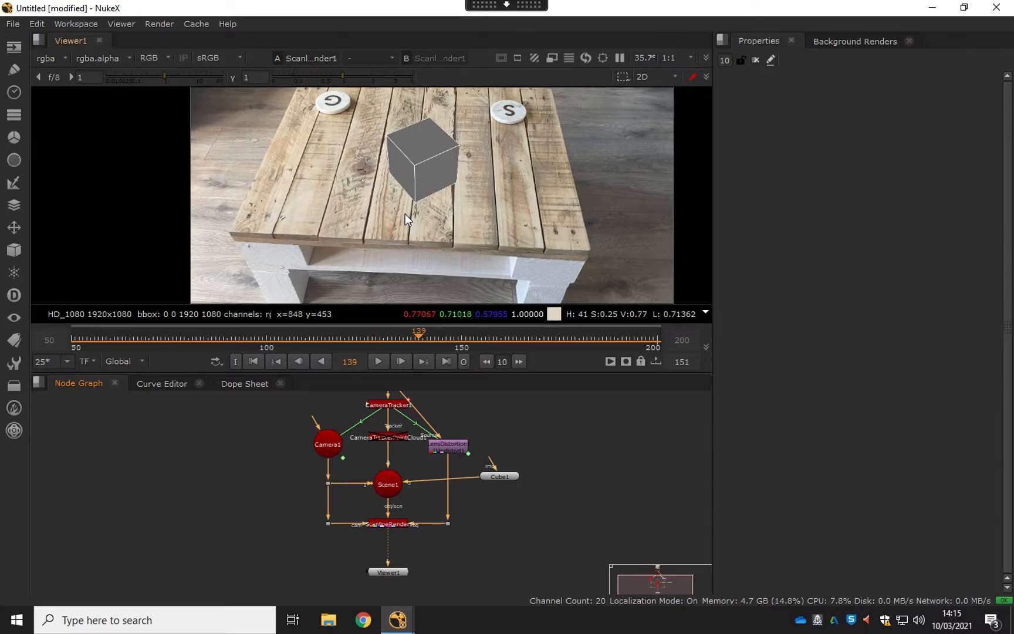
{"action": "mouse_move", "coordinate": [230, 476]}
{"action": "left_mouse_down"}
{"action": "mouse_move", "coordinate": [269, 487]}
{"action": "mouse_move", "coordinate": [240, 494]}
{"action": "left_mouse_up"}
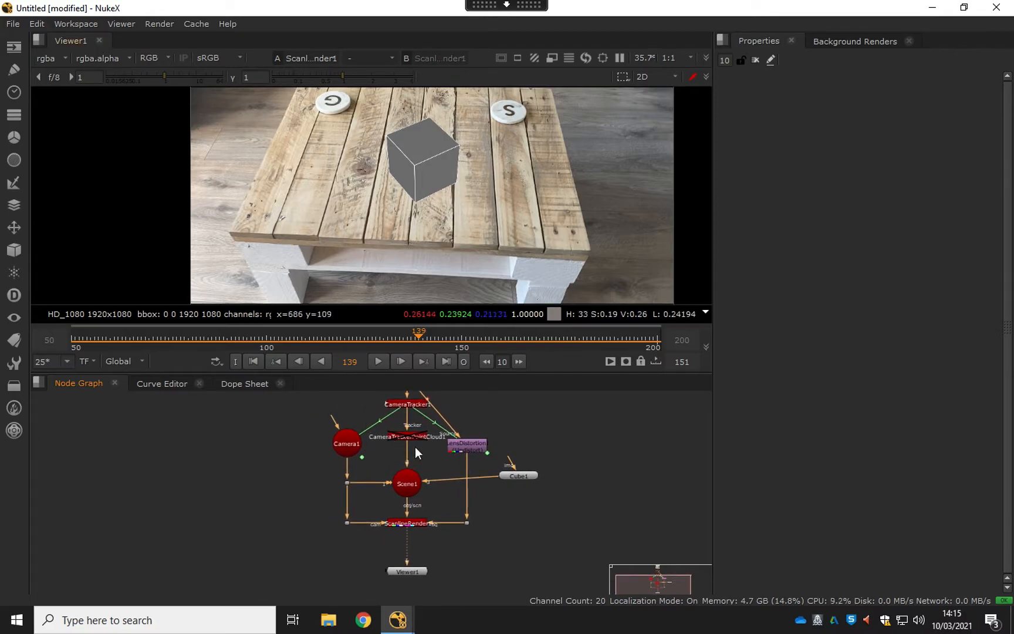
{"action": "left_click", "coordinate": [378, 361]}
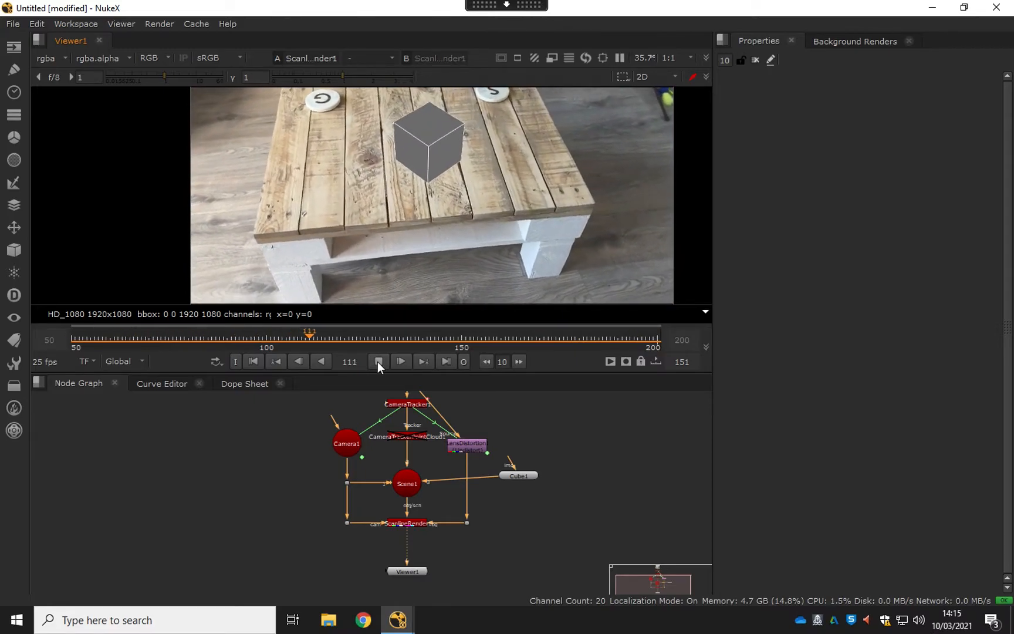
{"action": "left_click", "coordinate": [377, 361]}
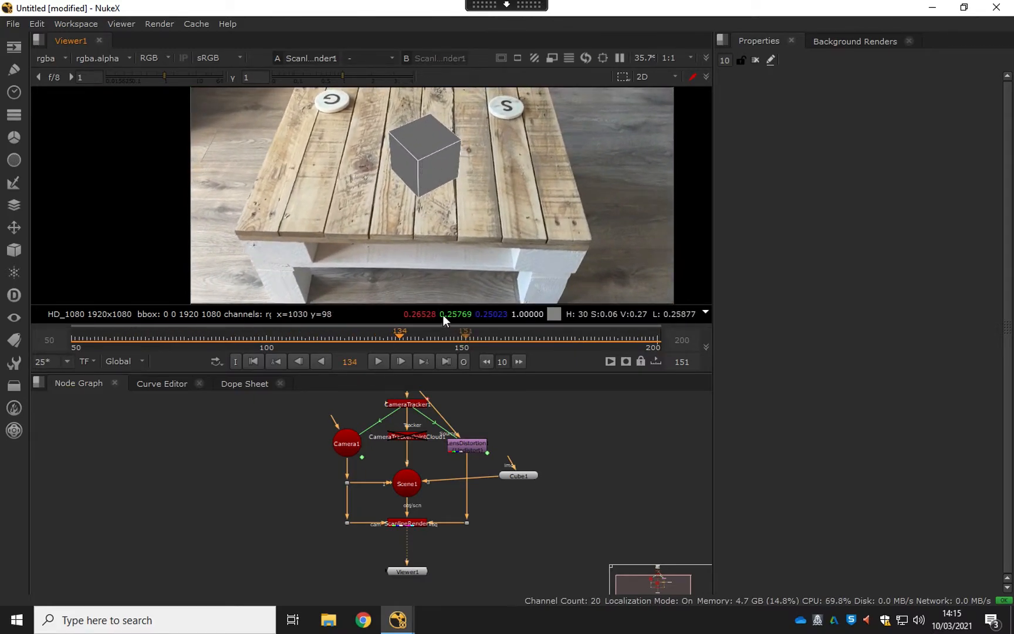
{"action": "mouse_move", "coordinate": [521, 475]}
{"action": "left_mouse_down"}
{"action": "mouse_move", "coordinate": [528, 484]}
{"action": "mouse_move", "coordinate": [532, 474]}
{"action": "left_mouse_up"}
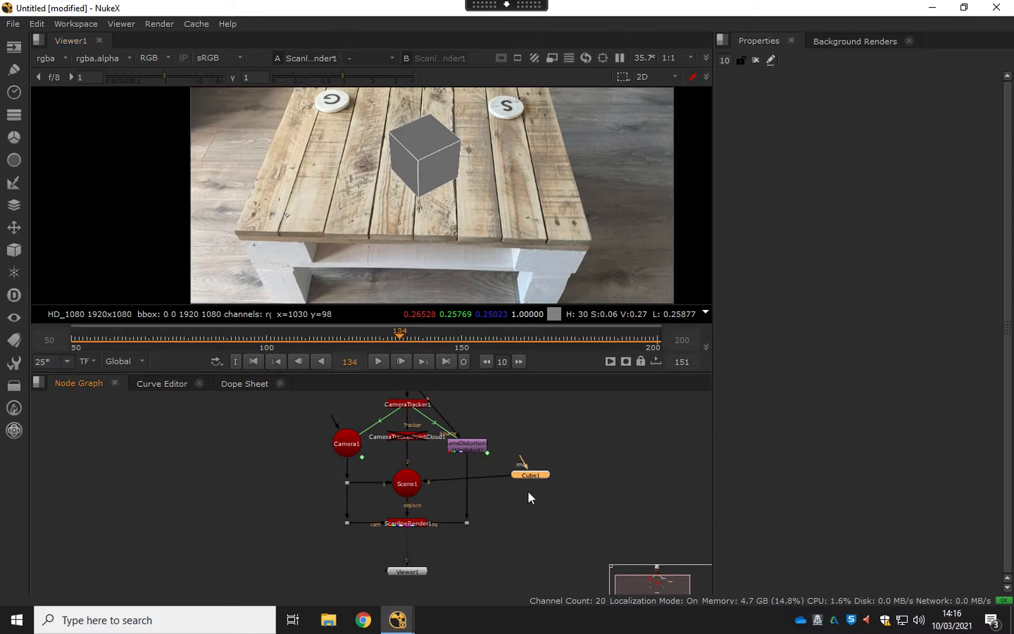
Show the scene in the 3D view and scrub to frame 199 to examine the motion of Camera1.
{"action": "left_click", "coordinate": [350, 440]}
{"action": "scroll", "coordinate": [301, 455], "scroll_direction": "up", "scroll_amount": 5}
{"action": "scroll", "coordinate": [371, 466], "scroll_direction": "down", "scroll_amount": 1}
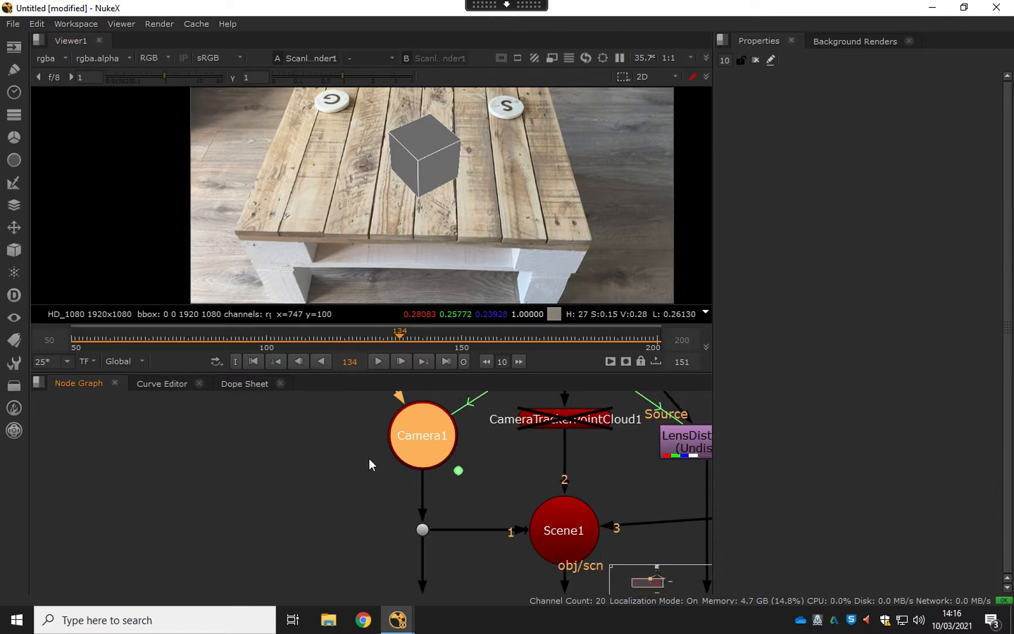
{"action": "scroll", "coordinate": [368, 459], "scroll_direction": "down", "scroll_amount": 1}
{"action": "key", "text": "Tab"}
{"action": "scroll", "coordinate": [415, 225], "scroll_direction": "down", "scroll_amount": 3}
{"action": "left_click_drag", "start_coordinate": [415, 224], "coordinate": [438, 258]}
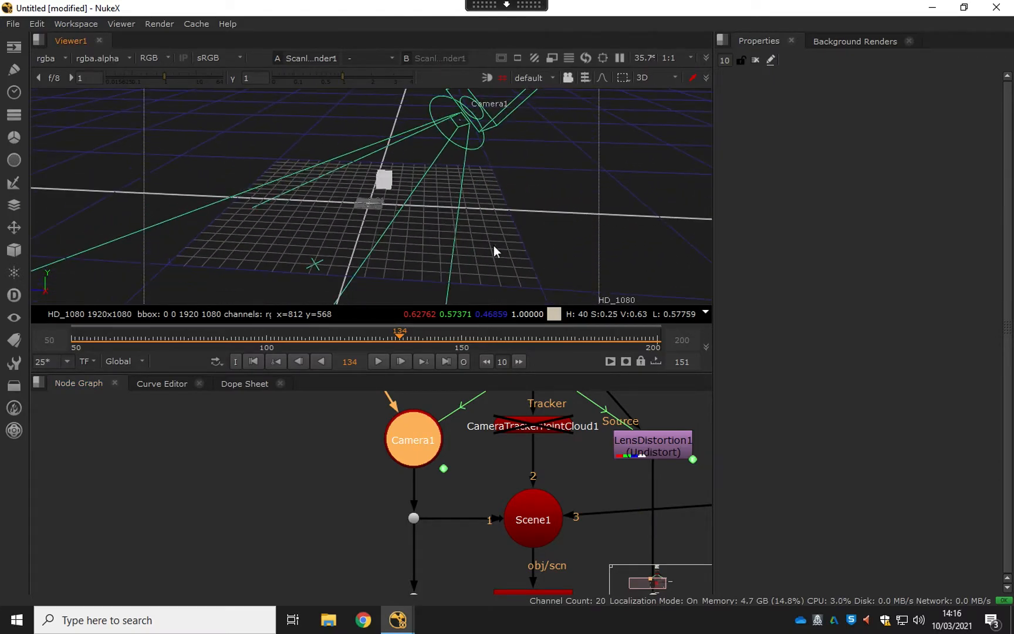
{"action": "left_click_drag", "start_coordinate": [398, 344], "coordinate": [653, 338]}
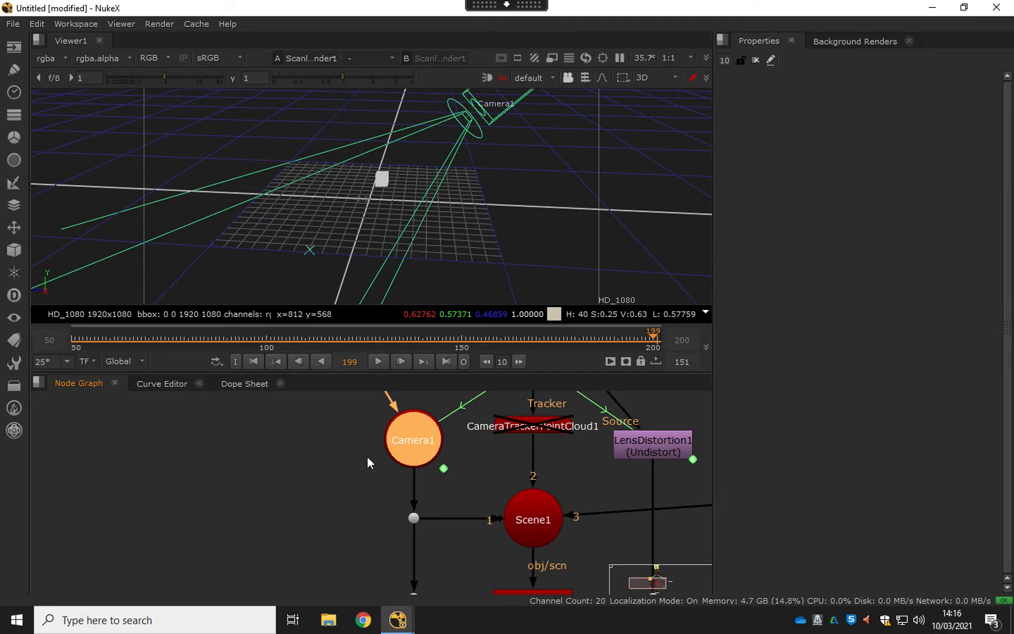
{"action": "scroll", "coordinate": [431, 164], "scroll_direction": "down", "scroll_amount": 2}
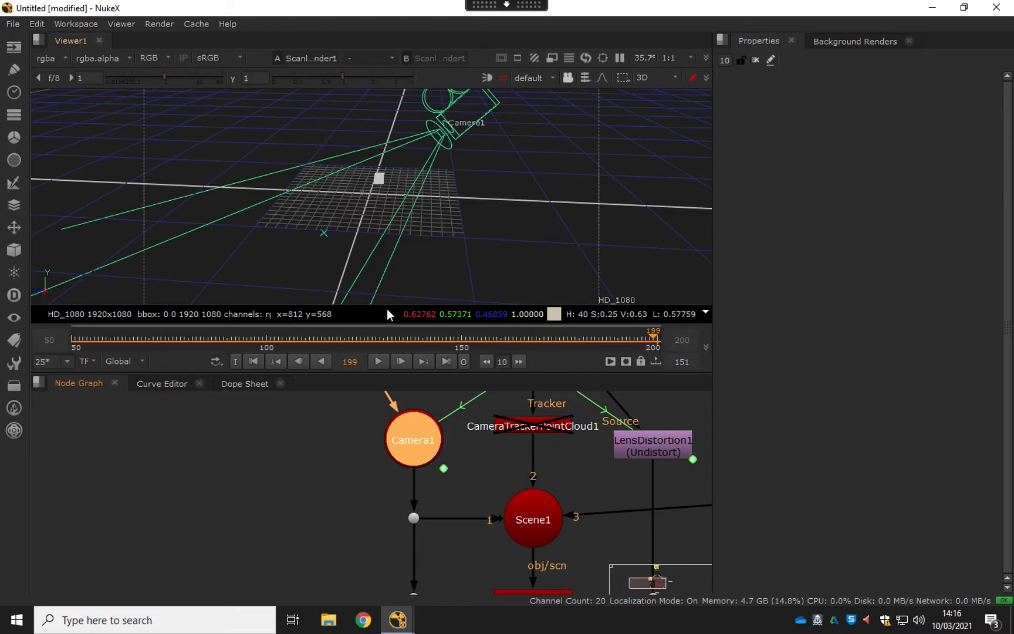
Duplicate the Camera1 node and place the copy in empty space beside the tracking node tree.
{"action": "left_click", "coordinate": [354, 476]}
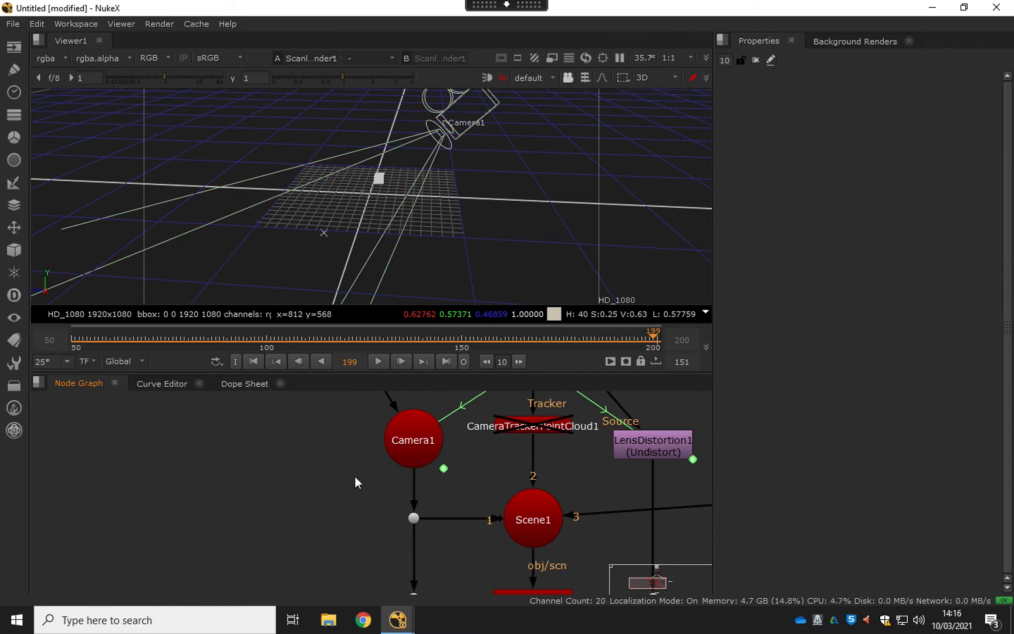
{"action": "left_click", "coordinate": [408, 443]}
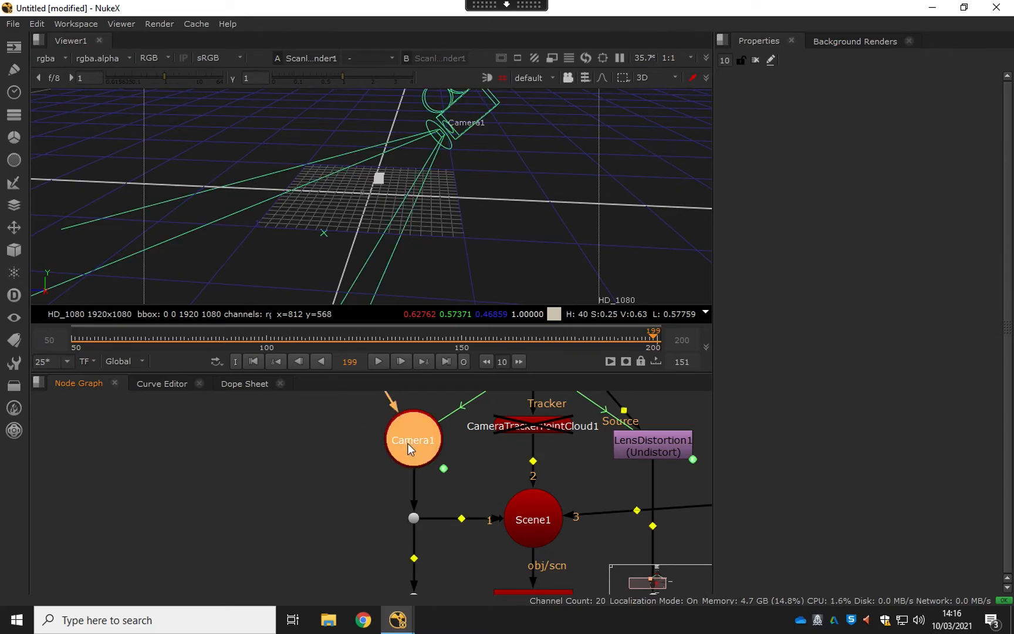
{"action": "scroll", "coordinate": [358, 473], "scroll_direction": "down", "scroll_amount": 1}
{"action": "scroll", "coordinate": [357, 473], "scroll_direction": "down", "scroll_amount": 1}
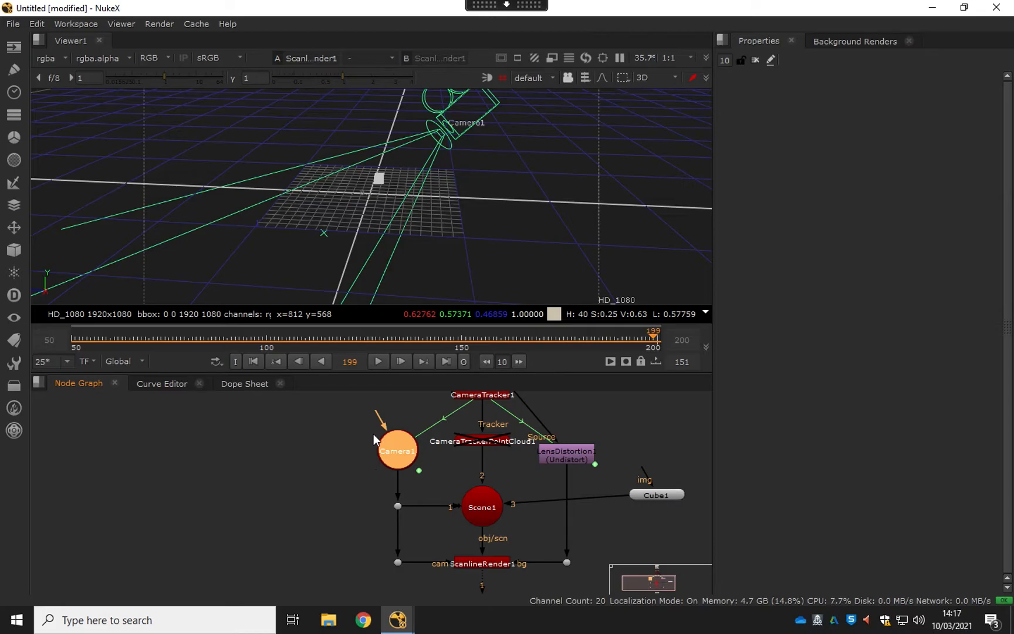
{"action": "left_click", "coordinate": [284, 416]}
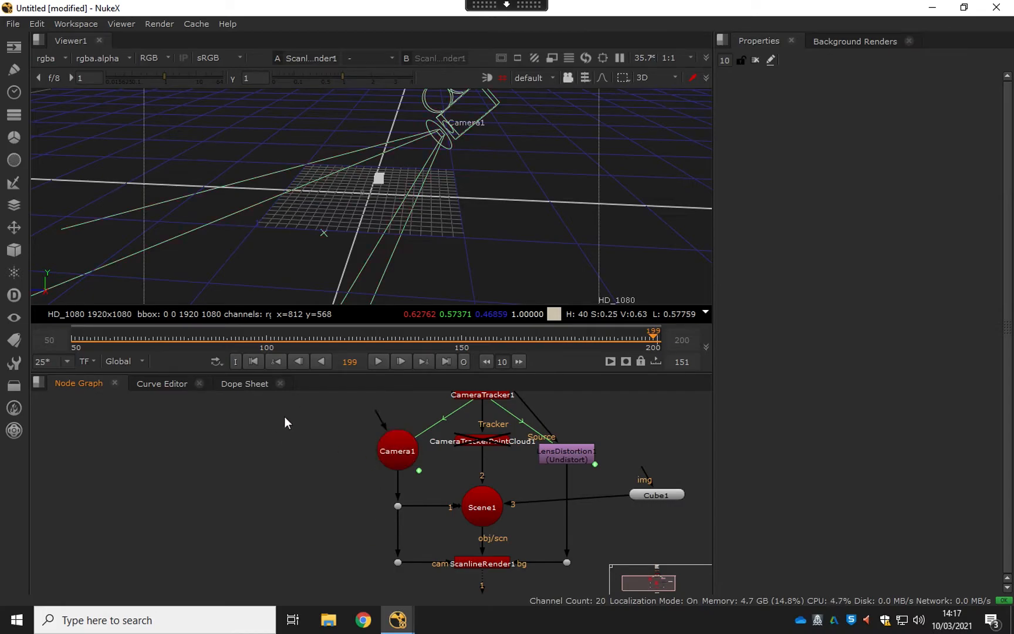
{"action": "key", "text": "ctrl+v"}
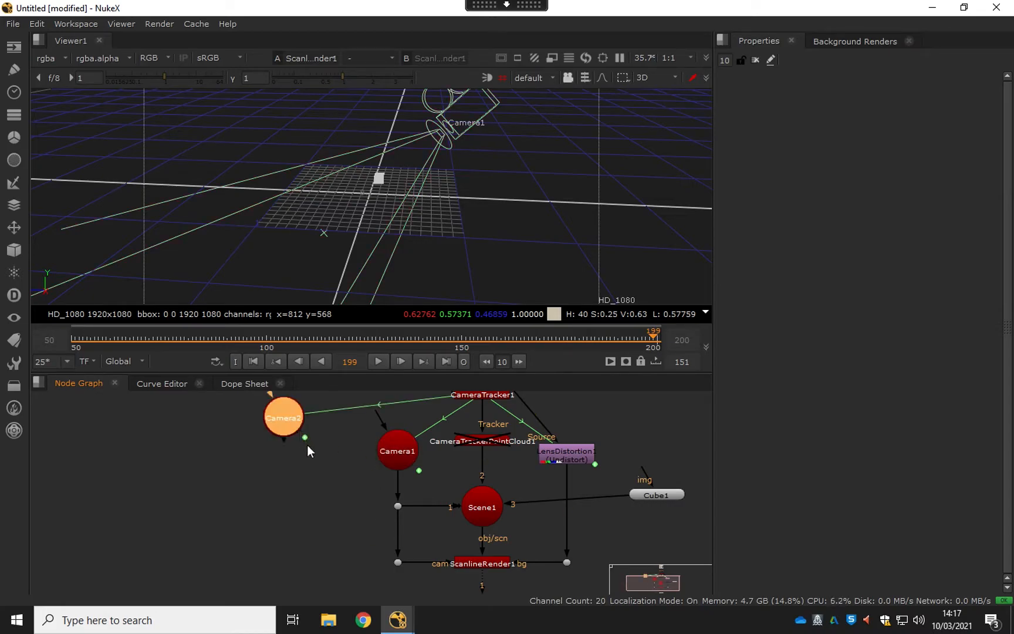
{"action": "mouse_move", "coordinate": [335, 447]}
{"action": "left_mouse_down"}
{"action": "mouse_move", "coordinate": [369, 483]}
{"action": "mouse_move", "coordinate": [325, 437]}
{"action": "left_mouse_up"}
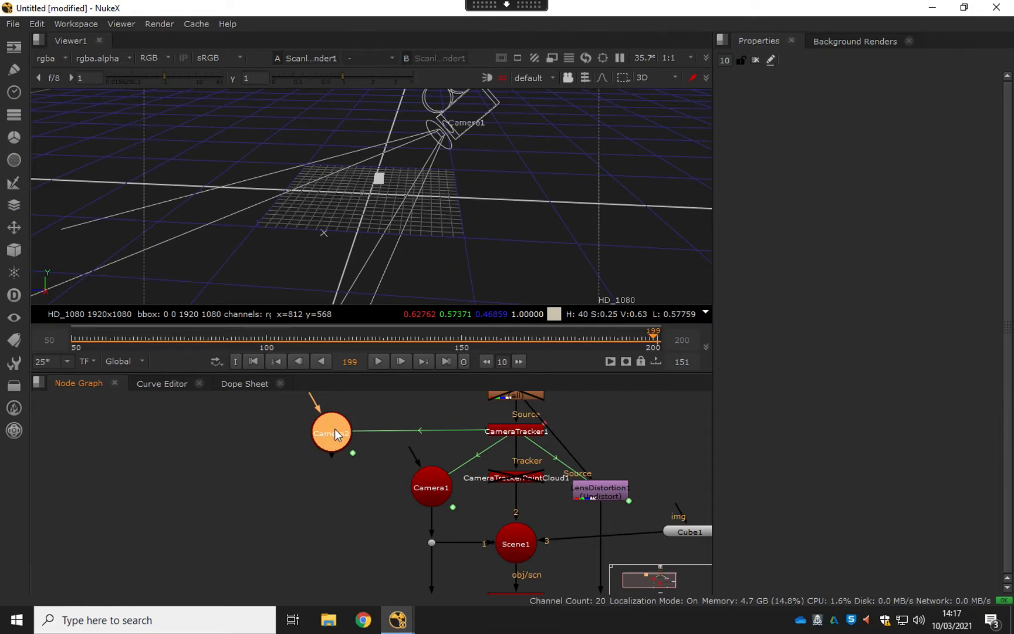
Add a Scene node fed by the duplicated camera and place it below that camera.
{"action": "key", "text": "Tab"}
{"action": "type", "text": "sc"}
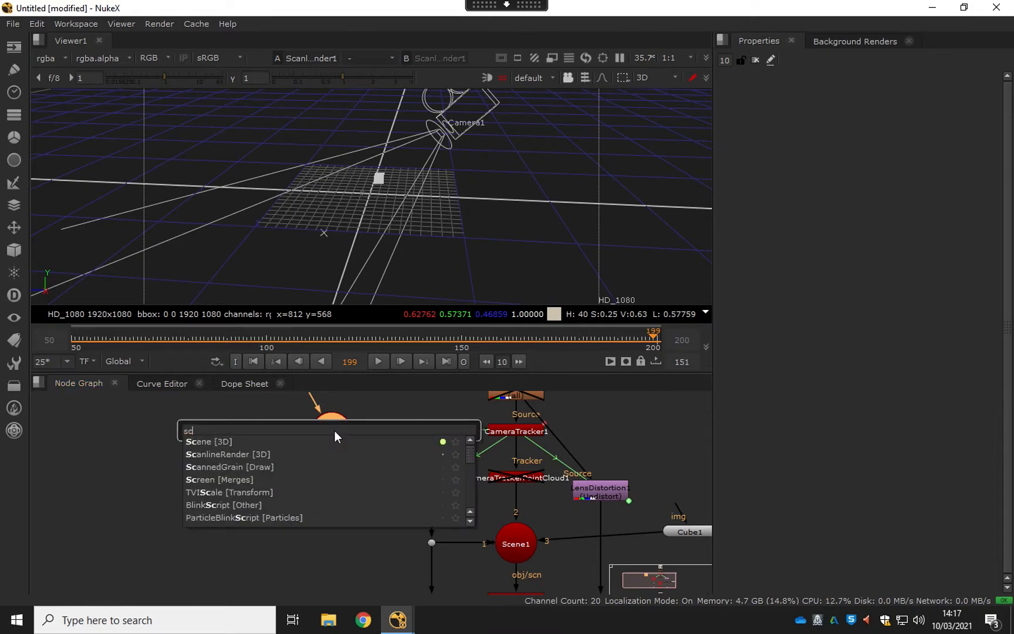
{"action": "type", "text": "en"}
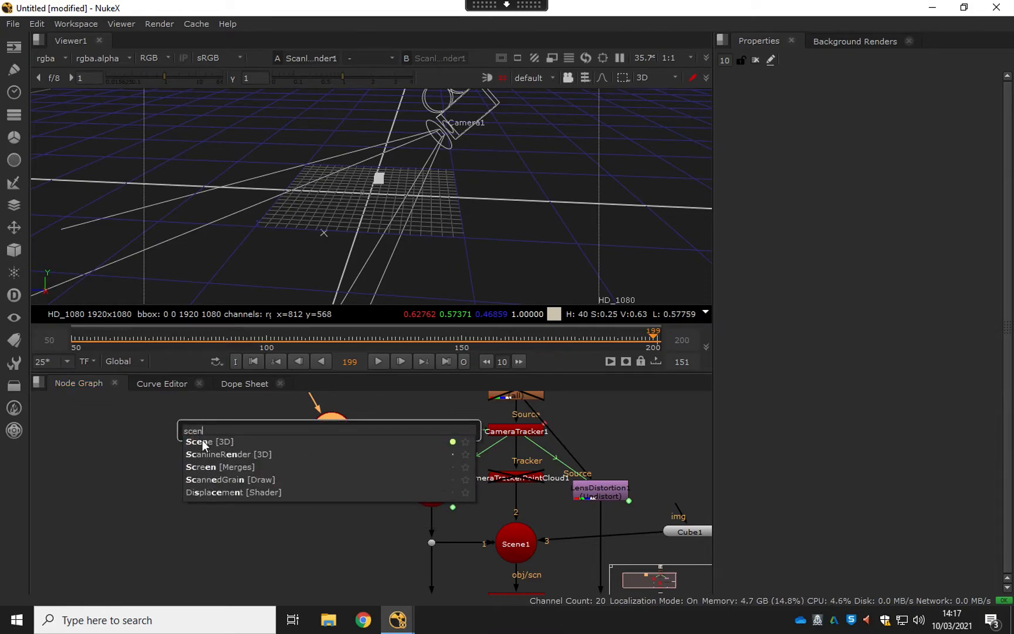
{"action": "left_click", "coordinate": [203, 443]}
{"action": "left_click_drag", "start_coordinate": [329, 475], "coordinate": [323, 510]}
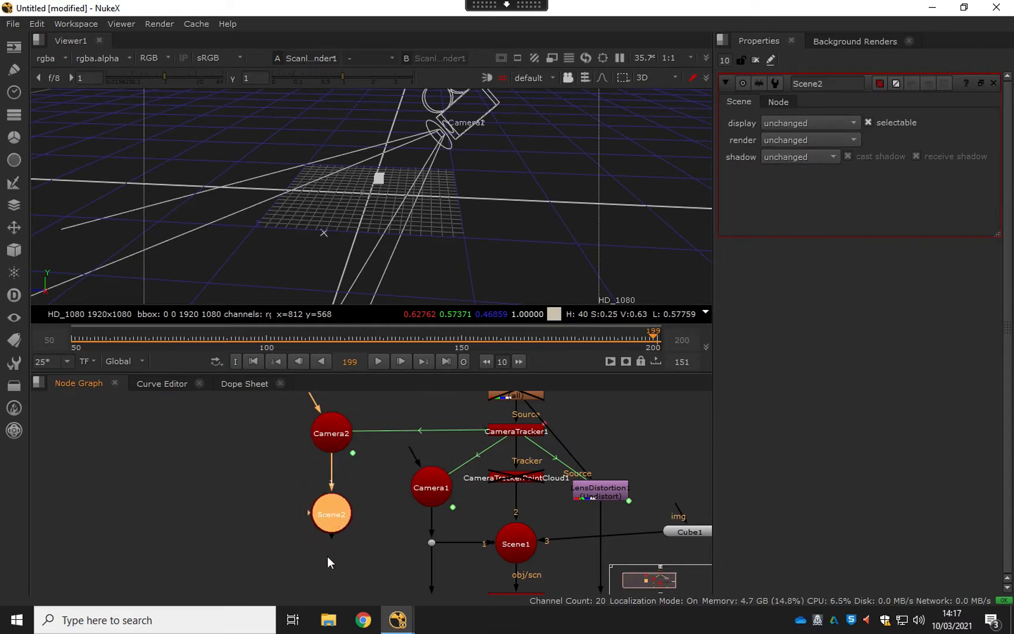
{"action": "left_click", "coordinate": [366, 541]}
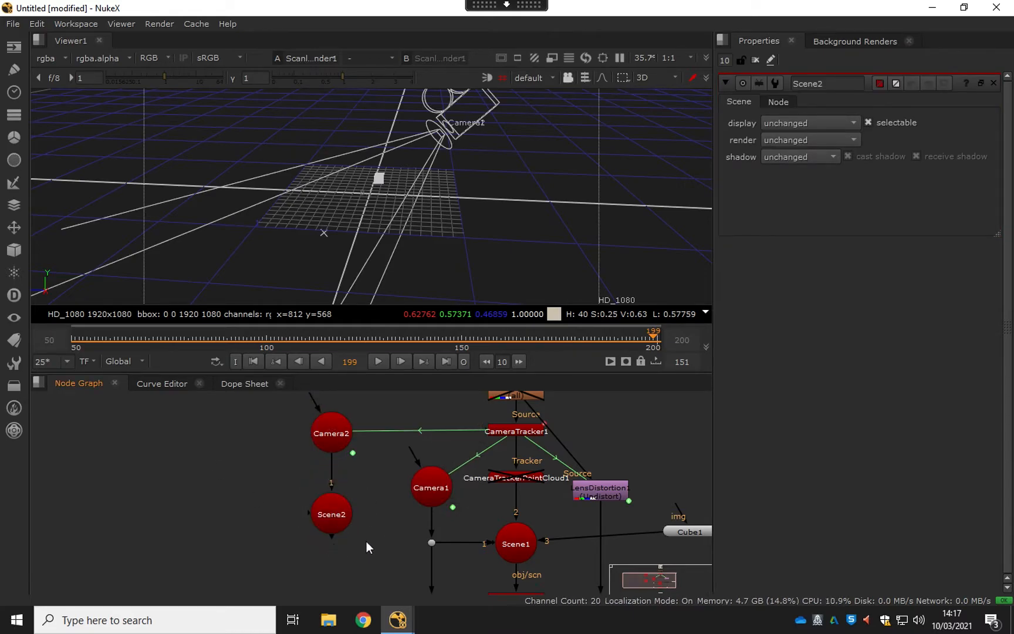
Reconnect Cube1 from Scene1 to Scene2 and move the cube node next to the new scene.
{"action": "left_click_drag", "start_coordinate": [544, 541], "coordinate": [337, 515]}
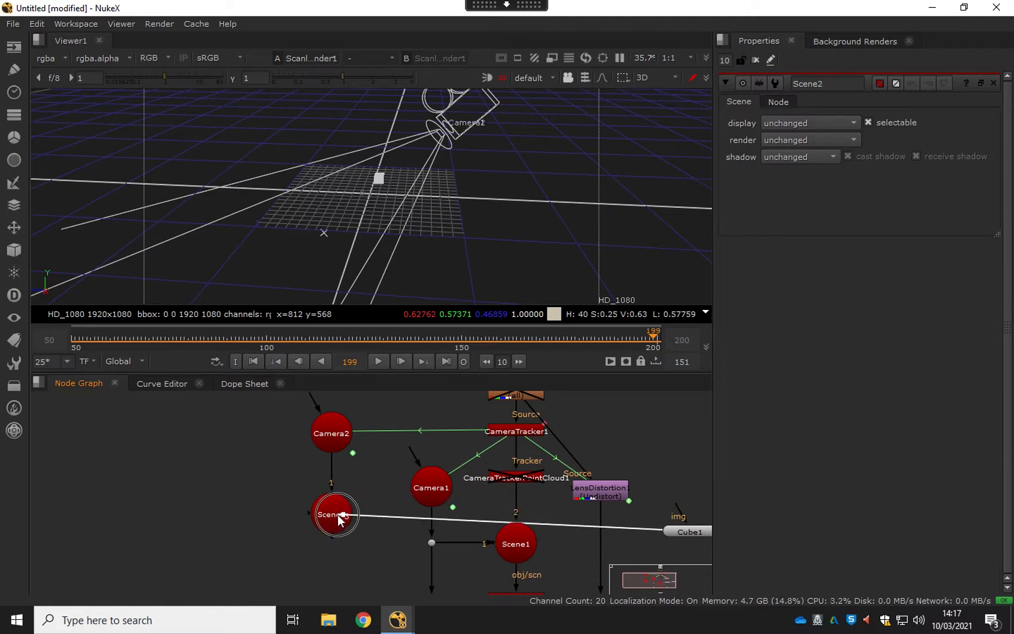
{"action": "left_click_drag", "start_coordinate": [702, 536], "coordinate": [259, 488]}
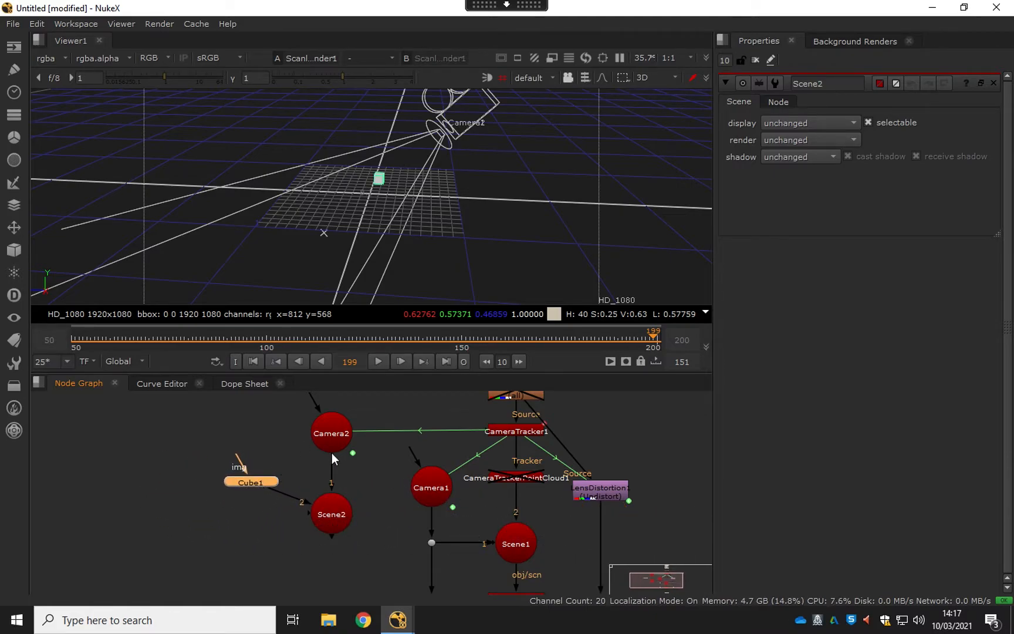
{"action": "left_click", "coordinate": [326, 437]}
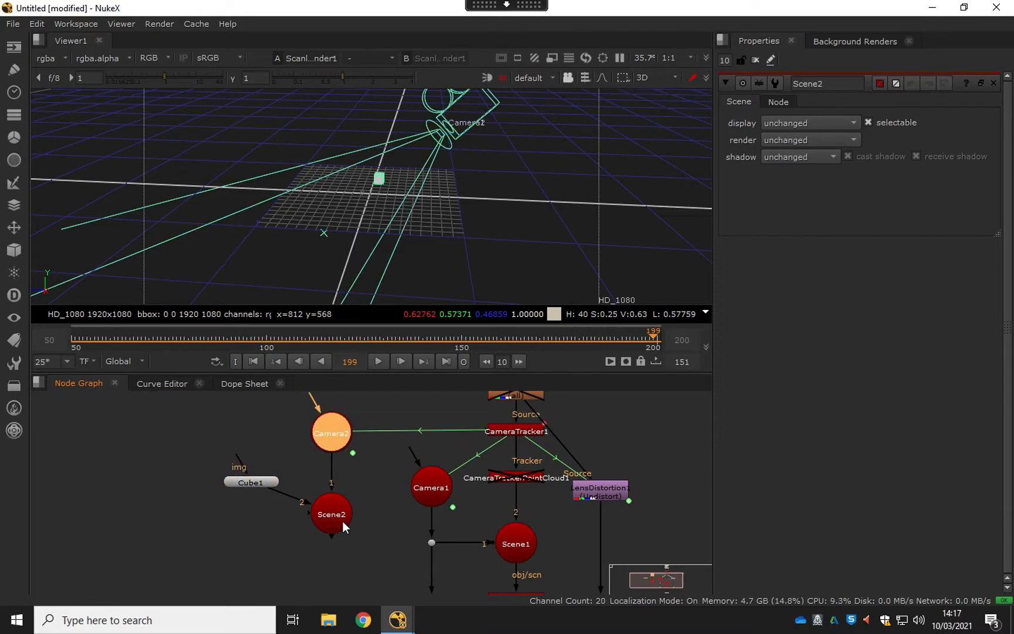
{"action": "left_click", "coordinate": [338, 518]}
{"action": "left_click", "coordinate": [249, 483]}
{"action": "left_click_drag", "start_coordinate": [278, 567], "coordinate": [247, 548]}
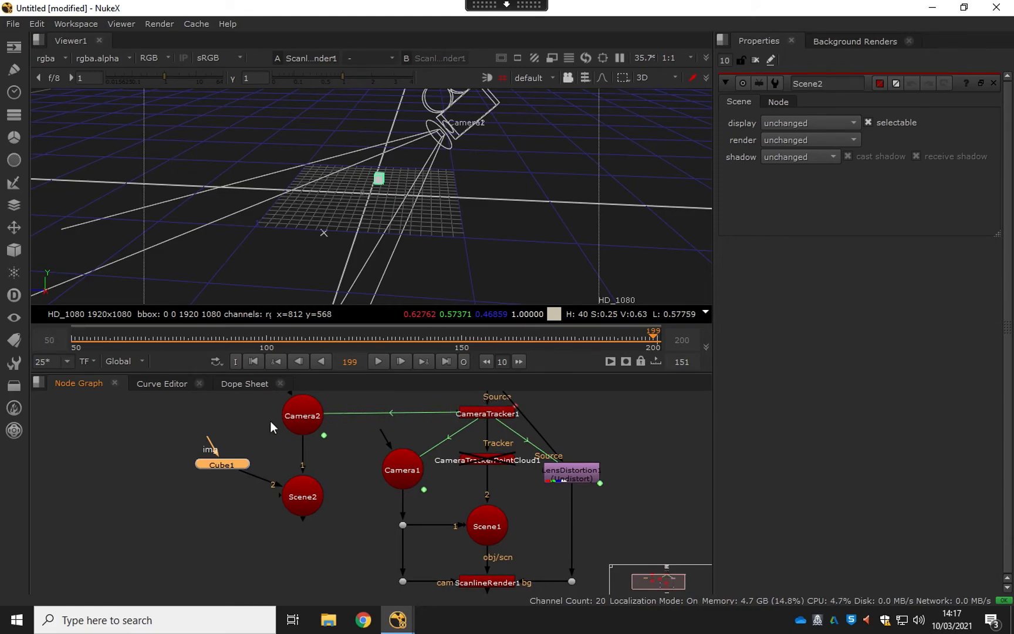
Add a WriteGeo node to the output of Scene2 and space out the scene, cube and write nodes.
{"action": "left_click", "coordinate": [304, 506]}
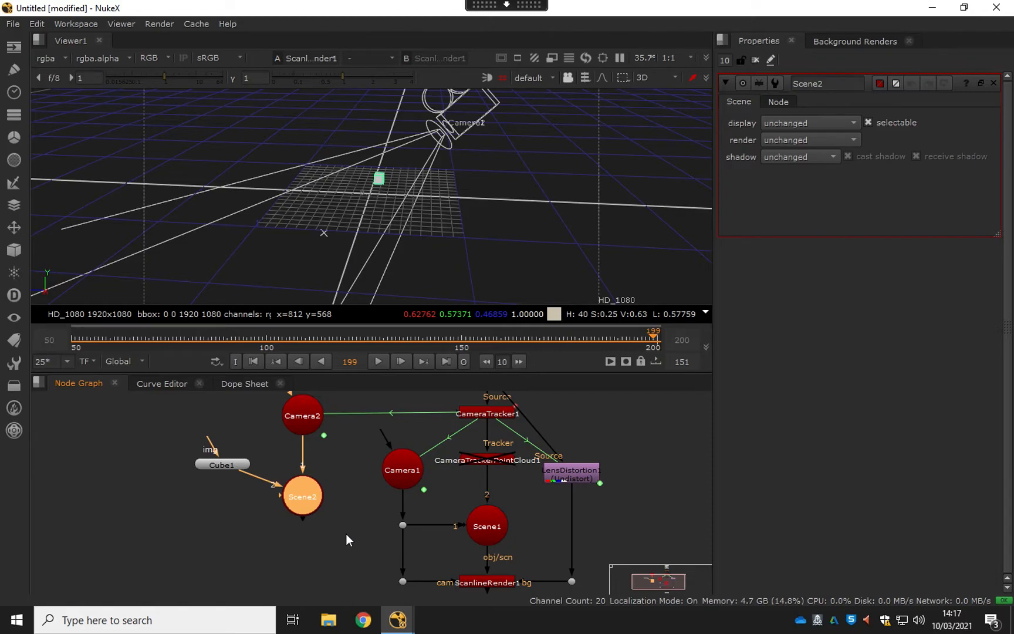
{"action": "key", "text": "Tab"}
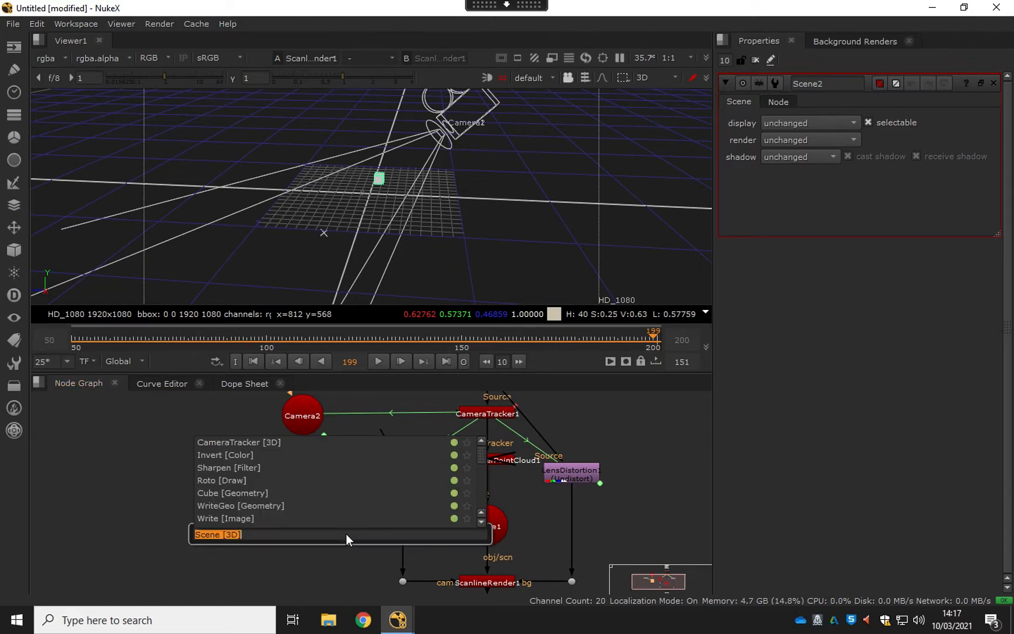
{"action": "type", "text": "write"}
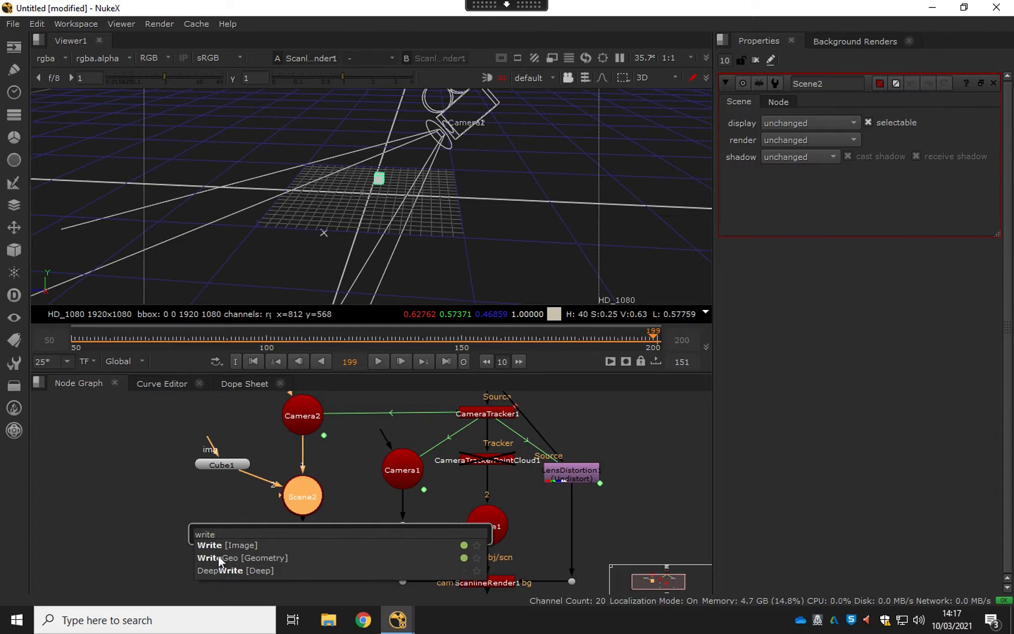
{"action": "left_click", "coordinate": [217, 557]}
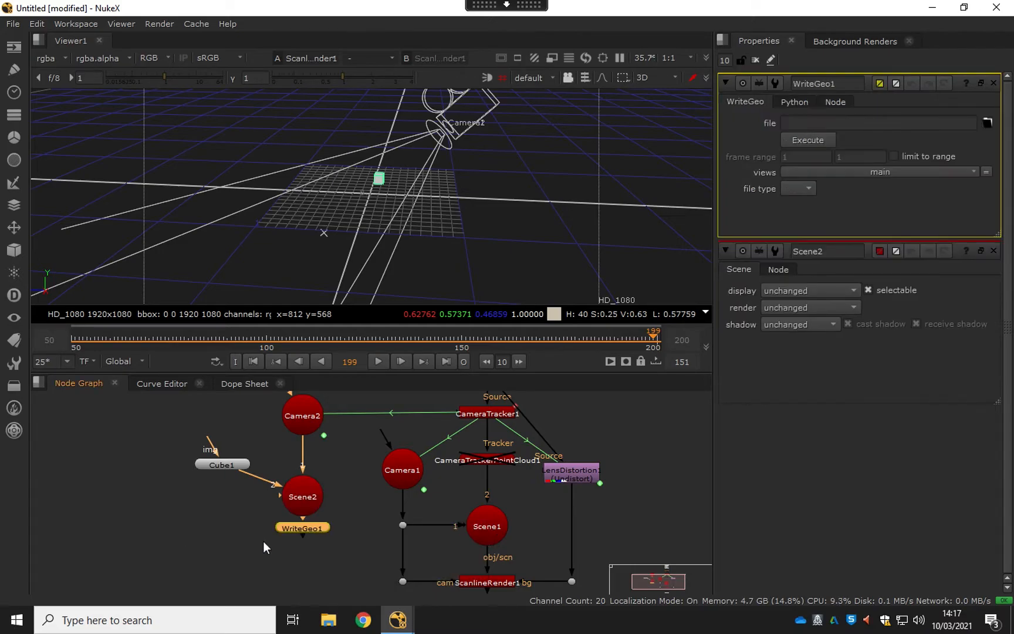
{"action": "left_click_drag", "start_coordinate": [289, 531], "coordinate": [289, 547]}
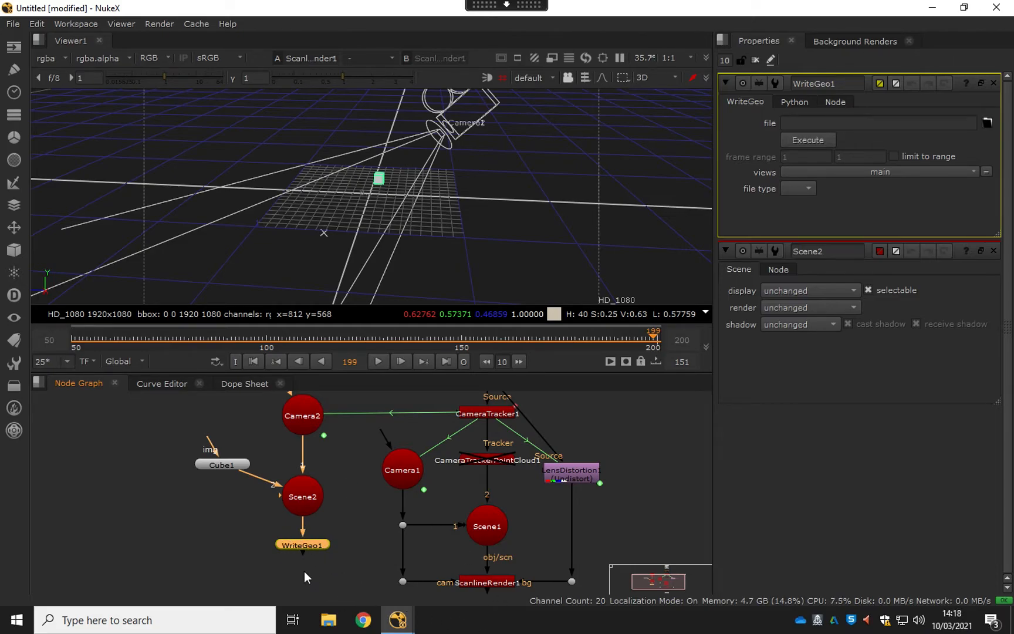
{"action": "left_click_drag", "start_coordinate": [302, 496], "coordinate": [302, 483]}
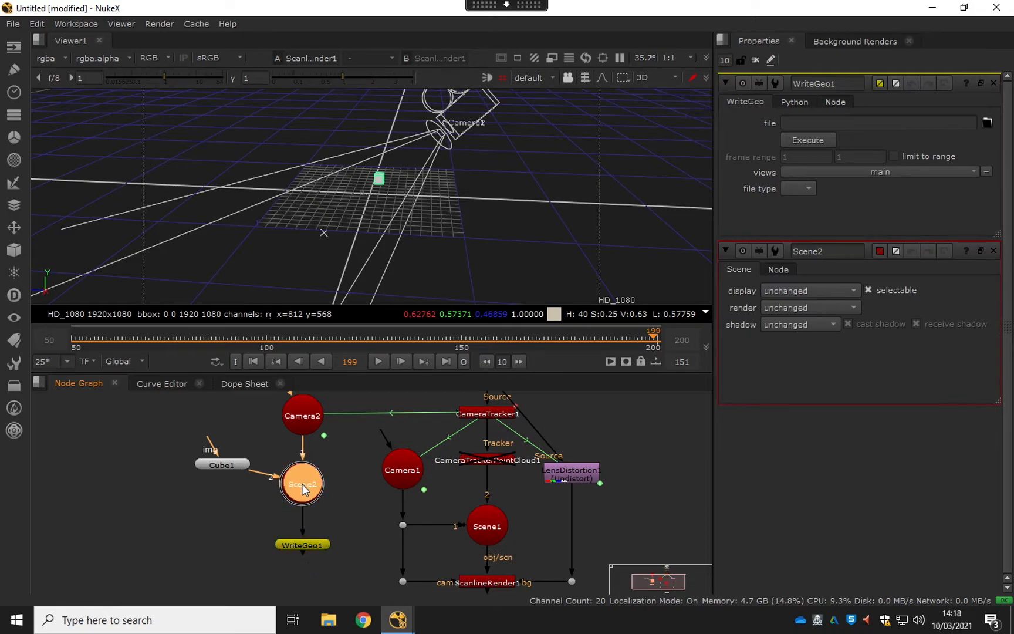
{"action": "mouse_move", "coordinate": [217, 464]}
{"action": "left_mouse_down"}
{"action": "mouse_move", "coordinate": [209, 485]}
{"action": "mouse_move", "coordinate": [211, 459]}
{"action": "left_mouse_up"}
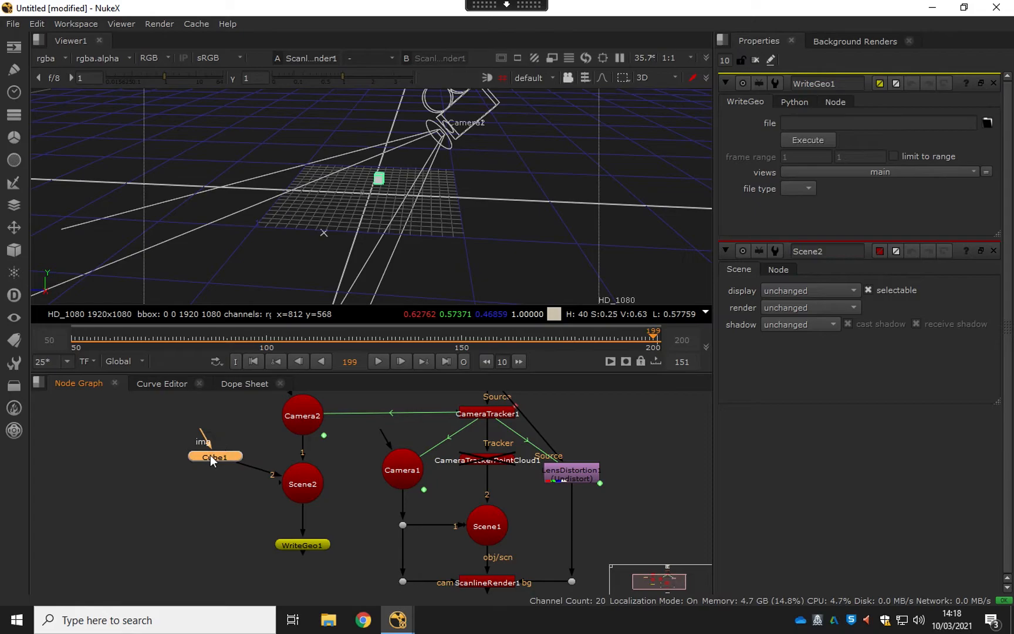
Browse for WriteGeo1's output file location and go up to the U:/2019-20_Lesson_Prep/VFX/ folder.
{"action": "left_click", "coordinate": [308, 544]}
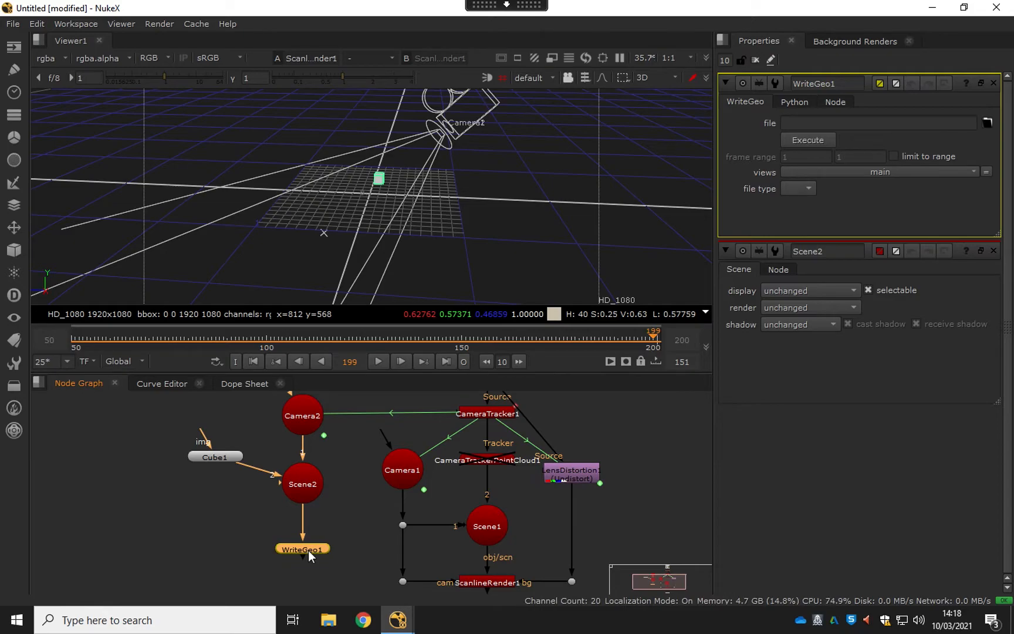
{"action": "left_click", "coordinate": [987, 123]}
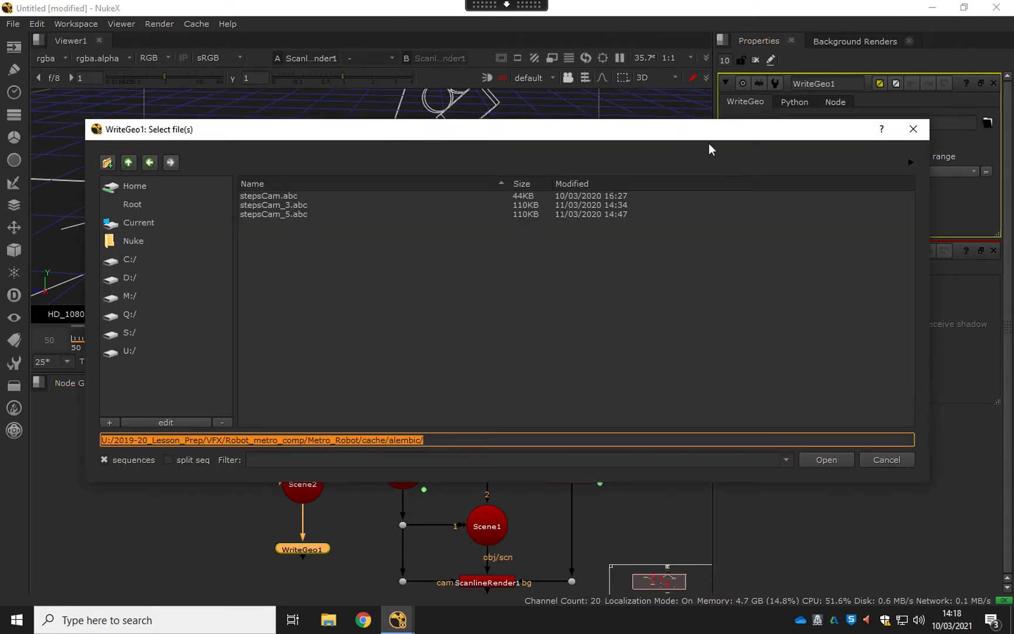
{"action": "left_click", "coordinate": [128, 163]}
{"action": "left_click", "coordinate": [129, 164]}
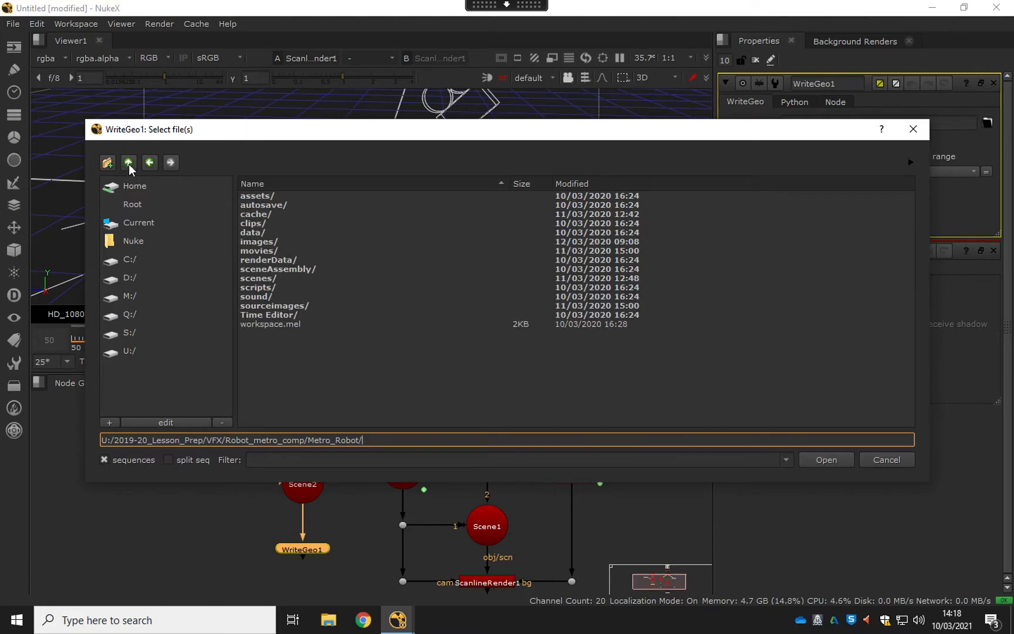
{"action": "left_click", "coordinate": [129, 166]}
{"action": "left_click", "coordinate": [129, 165]}
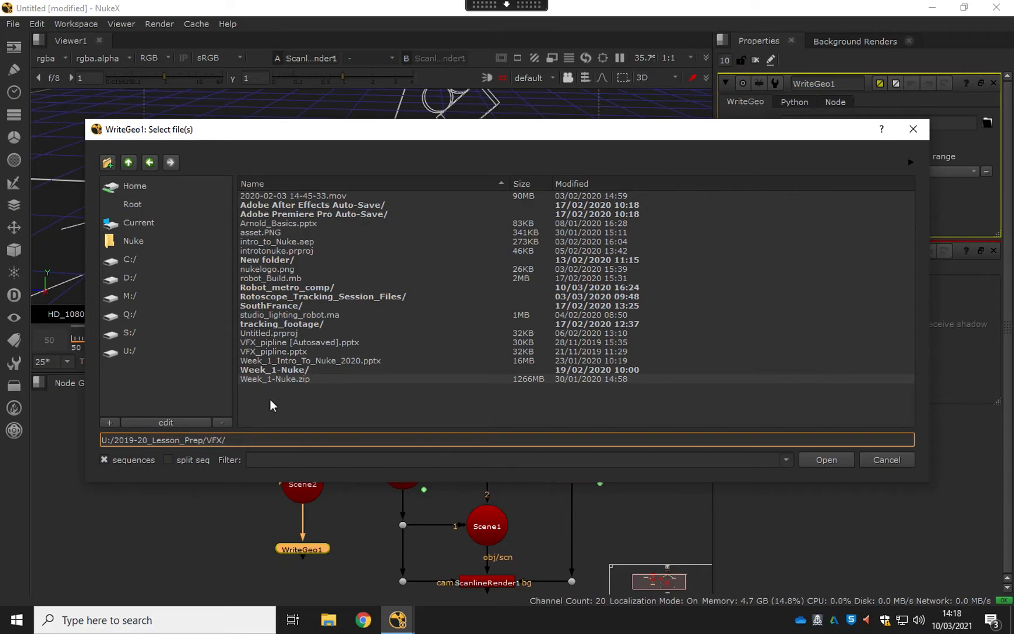
Try to create a new folder named NukeTracking inside the VFX folder.
{"action": "left_click", "coordinate": [107, 163]}
{"action": "type", "text": "NukeTracking"}
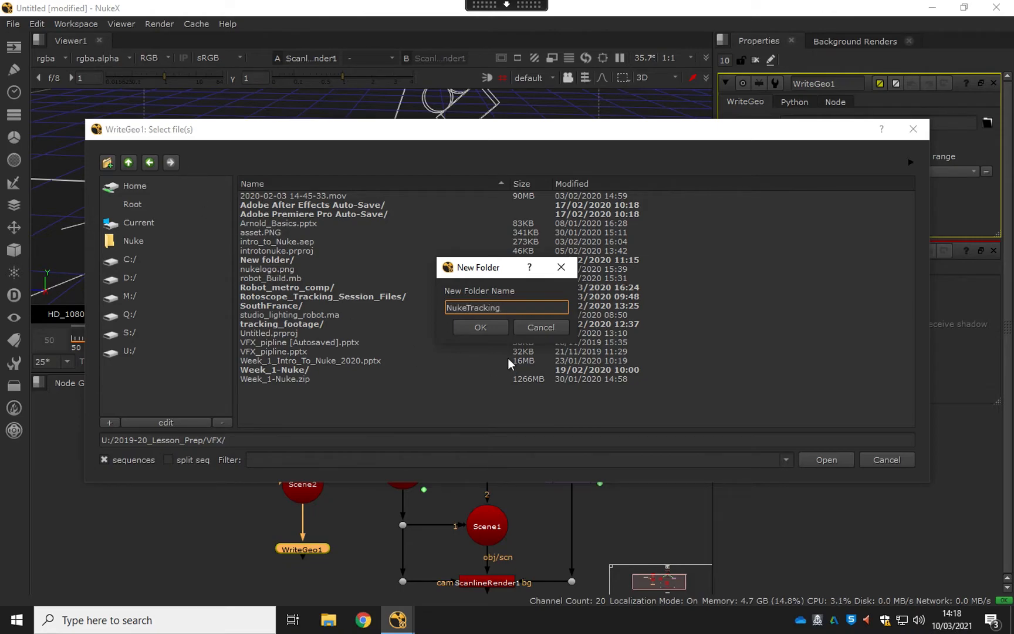
{"action": "left_click", "coordinate": [495, 331]}
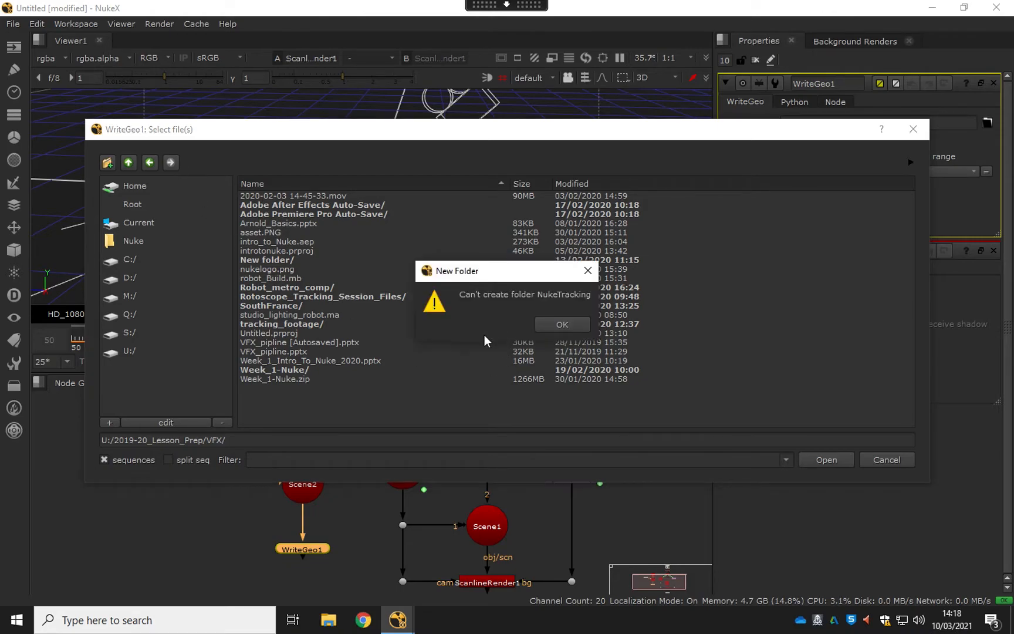
{"action": "left_click", "coordinate": [560, 327]}
{"action": "left_click", "coordinate": [292, 397]}
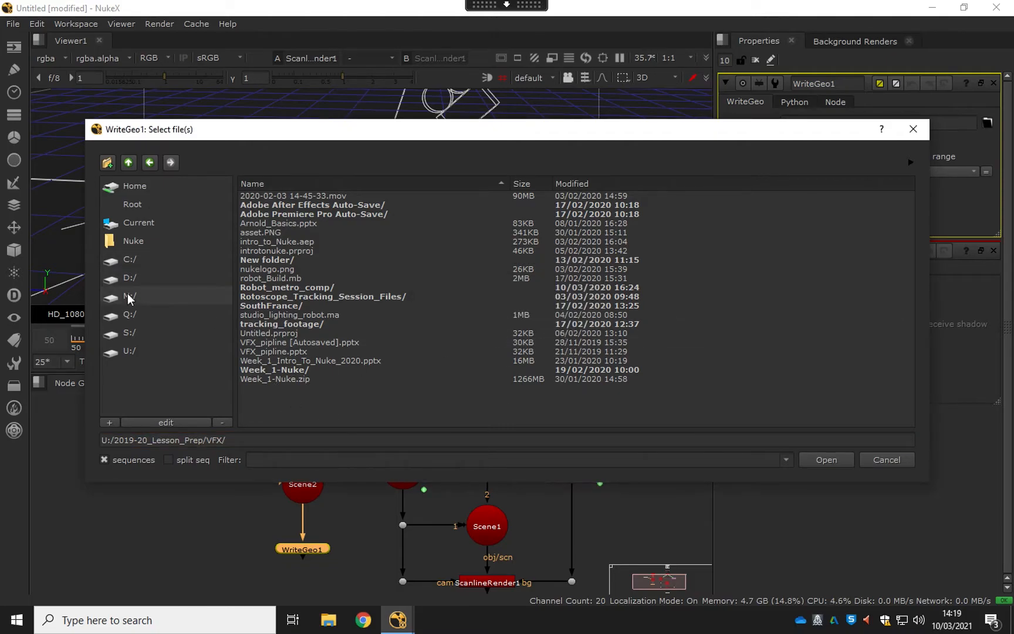
Switch the output location to the D:/ drive and enter the file name TableTrack.abc.
{"action": "left_click", "coordinate": [132, 278]}
{"action": "left_click", "coordinate": [233, 441]}
{"action": "type", "text": "Nuk"}
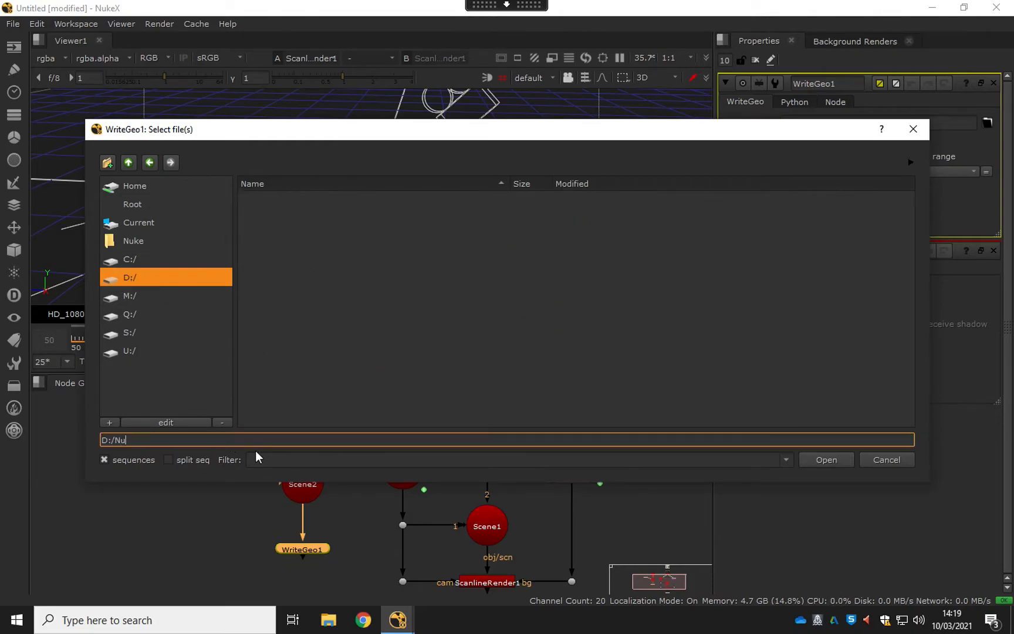
{"action": "key", "text": "BackSpace"}
{"action": "key", "text": "BackSpace"}
{"action": "key", "text": "BackSpace"}
{"action": "type", "text": "TableTrack"}
{"action": "type", "text": ".abc"}
Extend the output file name to TableTrackCamera.abc and accept it as WriteGeo1's file path.
{"action": "left_click_drag", "start_coordinate": [183, 442], "coordinate": [156, 440]}
{"action": "left_click", "coordinate": [180, 440]}
{"action": "left_click", "coordinate": [156, 440]}
{"action": "type", "text": "Camera"}
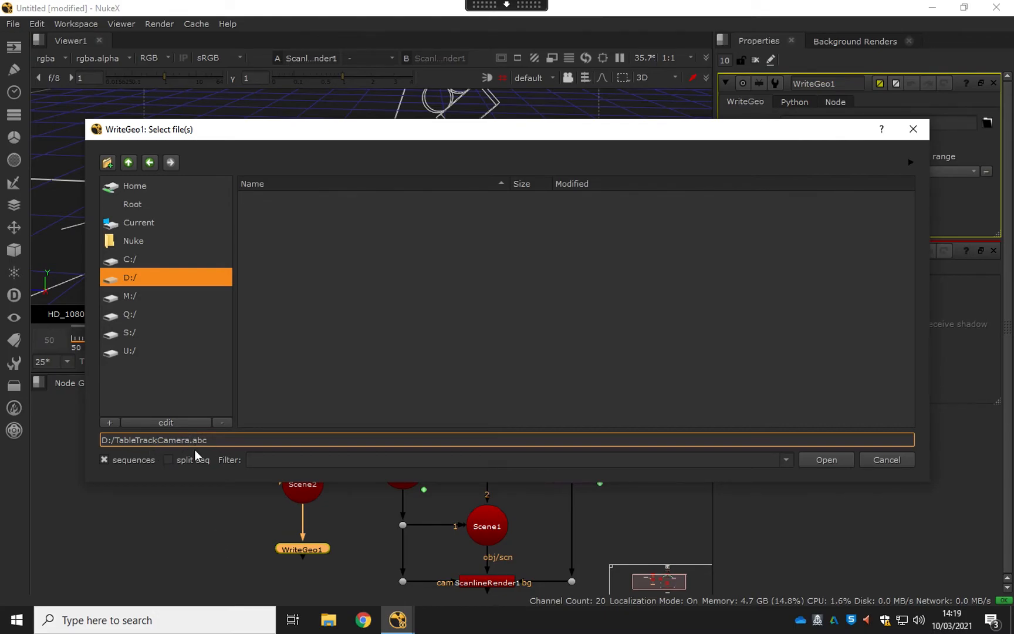
{"action": "left_click", "coordinate": [215, 440]}
{"action": "left_click", "coordinate": [824, 460]}
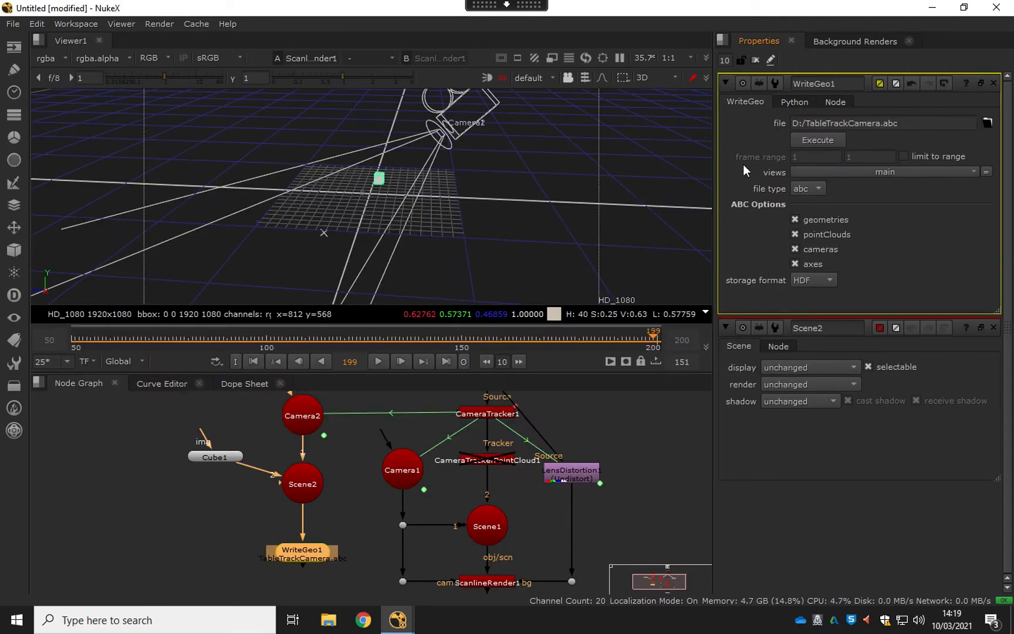
Limit WriteGeo1's export to the frame range 50 to 200.
{"action": "left_click", "coordinate": [916, 119]}
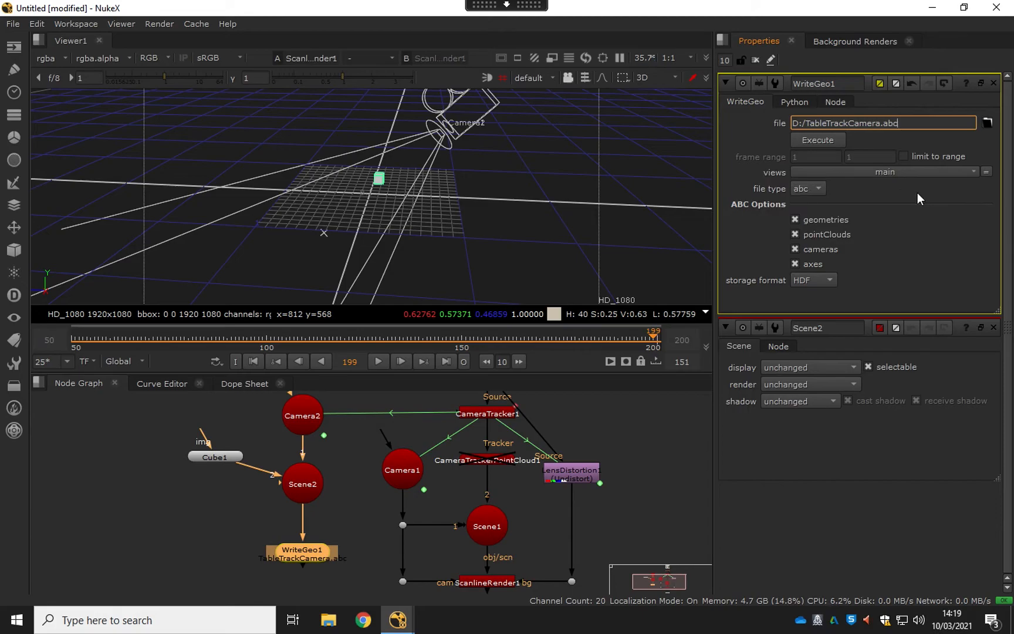
{"action": "left_click", "coordinate": [901, 156]}
{"action": "left_click", "coordinate": [815, 157]}
{"action": "type", "text": "50"}
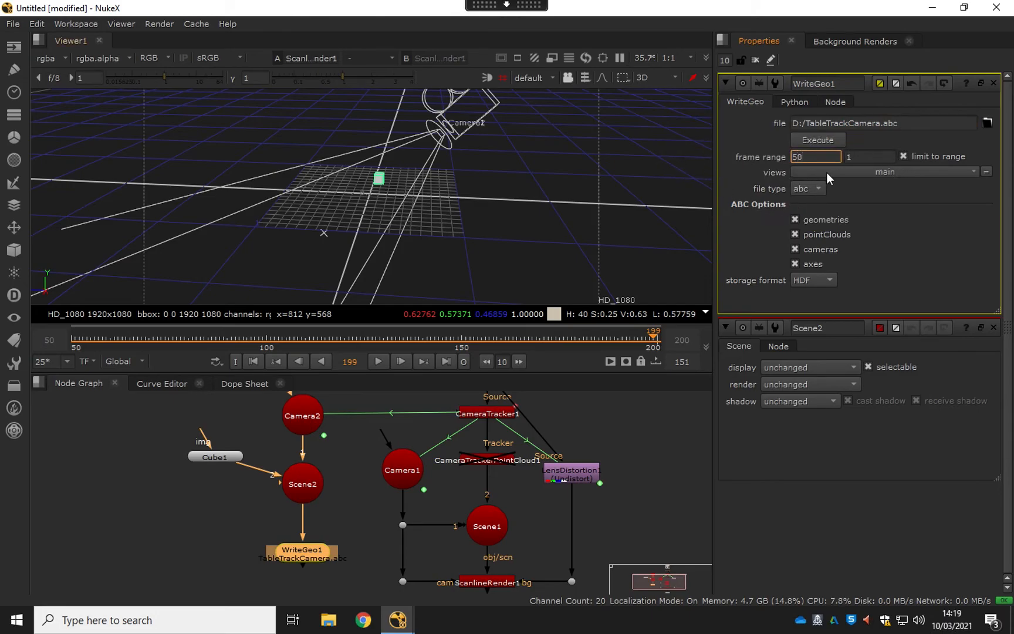
{"action": "left_click", "coordinate": [858, 156]}
{"action": "type", "text": "200"}
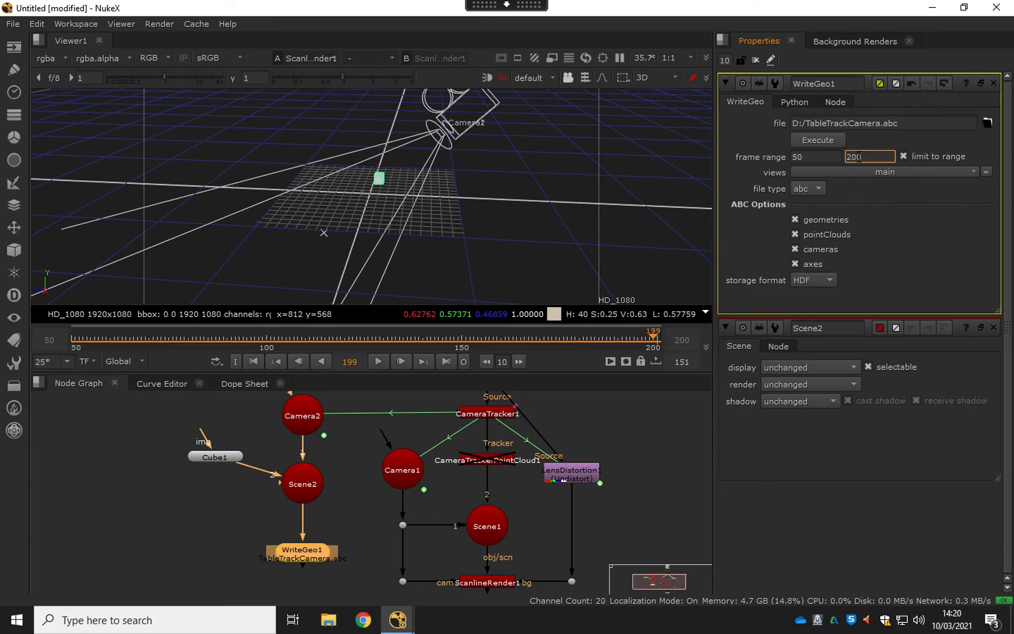
{"action": "left_click", "coordinate": [904, 252]}
Execute the WriteGeo1 export over the global frame range 50-200, then deselect the nodes.
{"action": "left_click", "coordinate": [817, 140]}
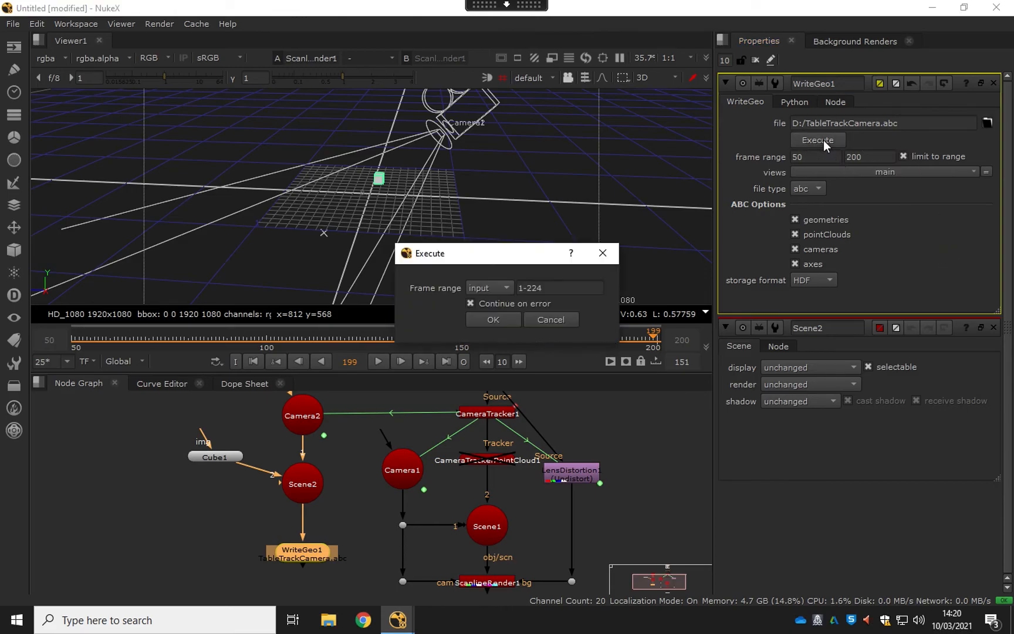
{"action": "left_click", "coordinate": [523, 288]}
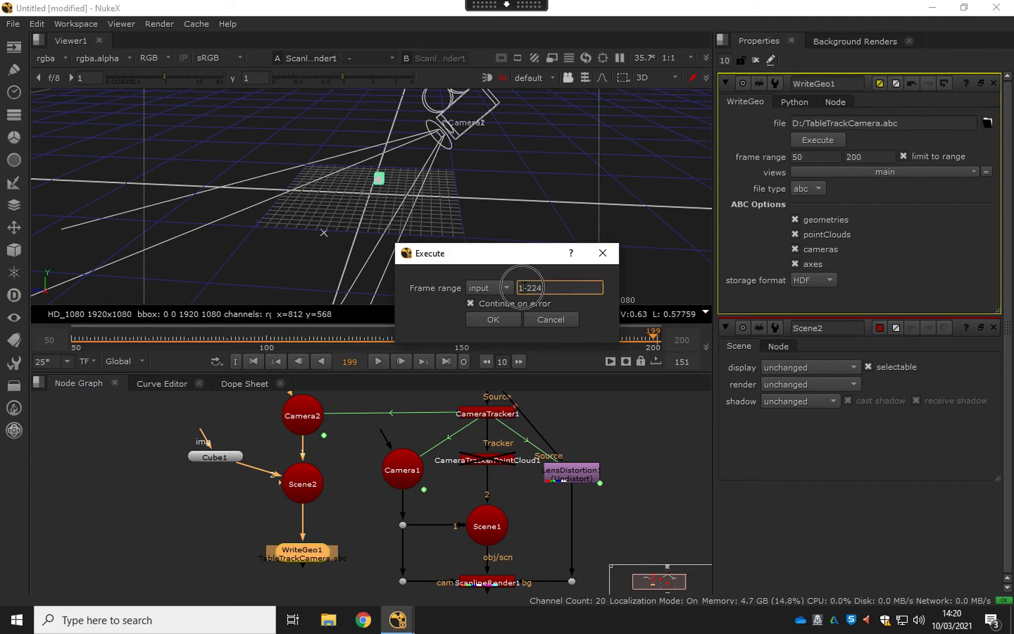
{"action": "key", "text": "ctrl+a"}
{"action": "type", "text": "50-200"}
{"action": "left_click", "coordinate": [486, 288]}
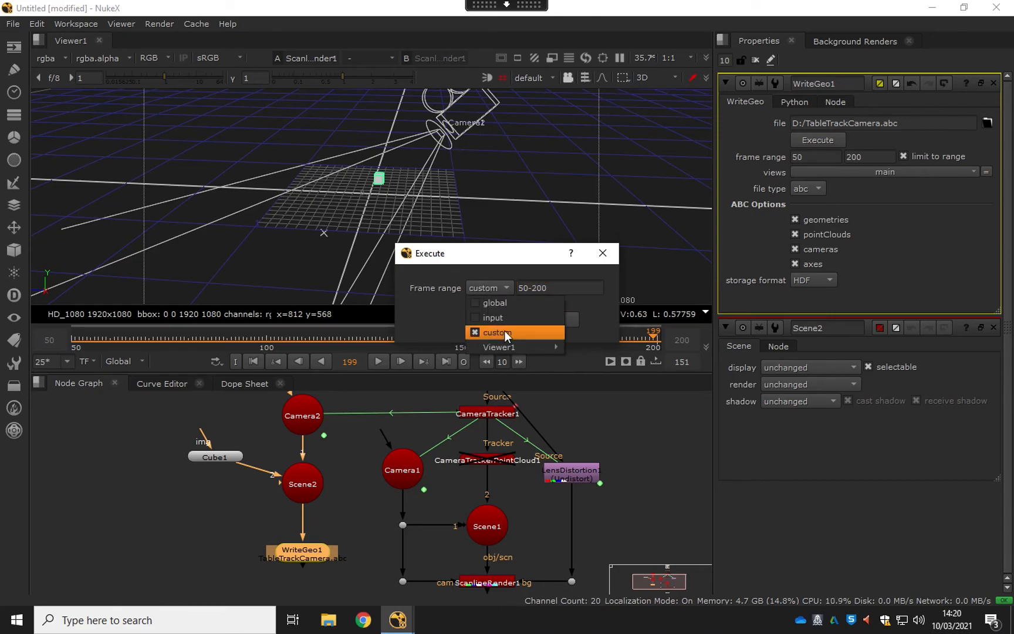
{"action": "left_click", "coordinate": [501, 303]}
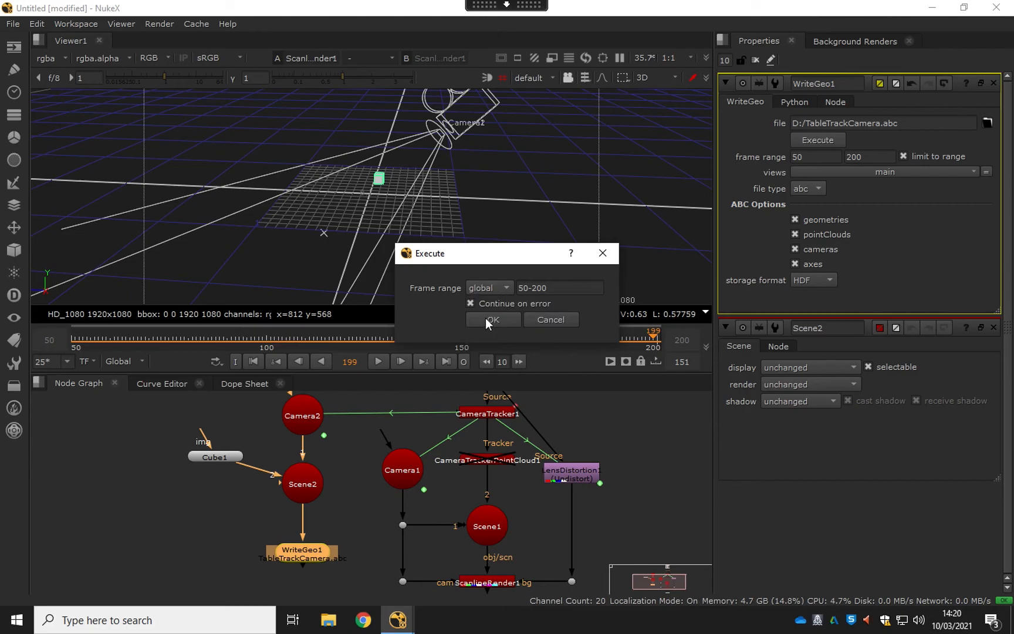
{"action": "left_click", "coordinate": [486, 319]}
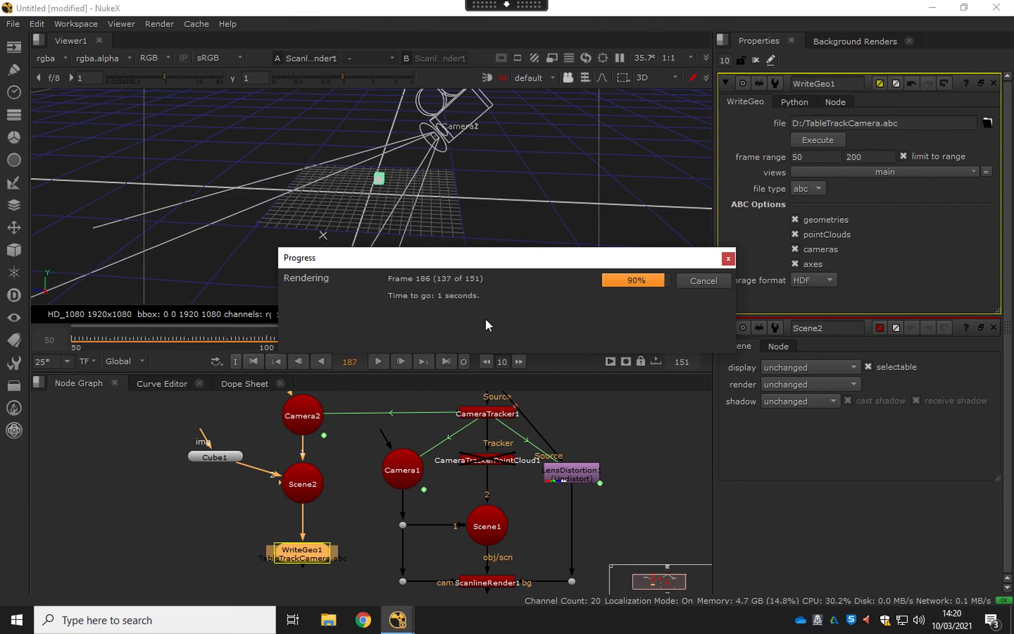
{"action": "left_click", "coordinate": [249, 480]}
{"action": "left_click", "coordinate": [185, 518]}
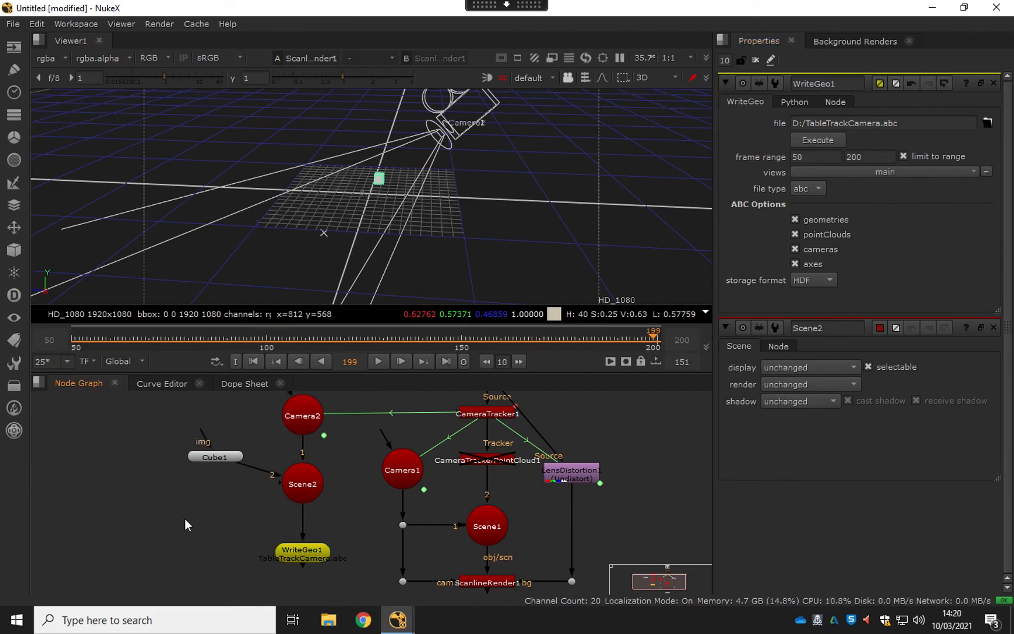